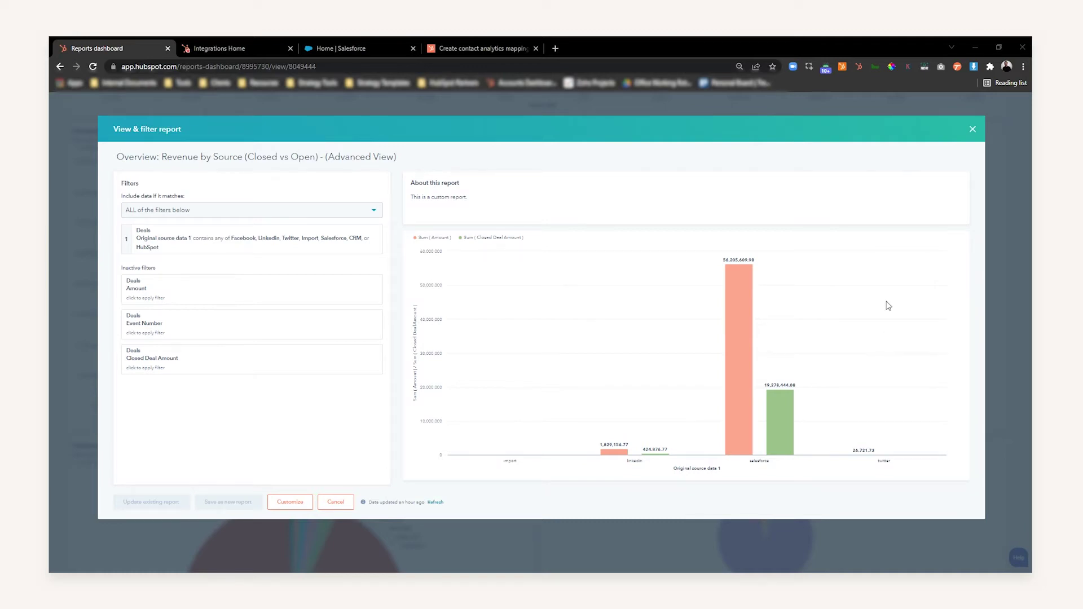
Check the Contacts field mappings in HubSpot's Salesforce integration, then return to Salesforce Home.
{"action": "left_click", "coordinate": [229, 45]}
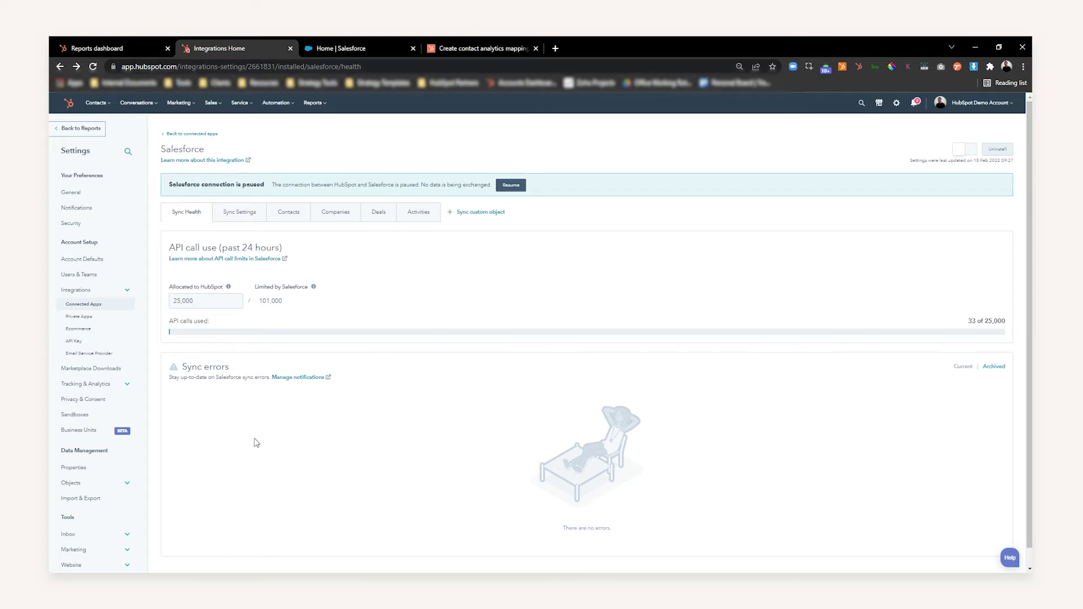
{"action": "left_click", "coordinate": [290, 214]}
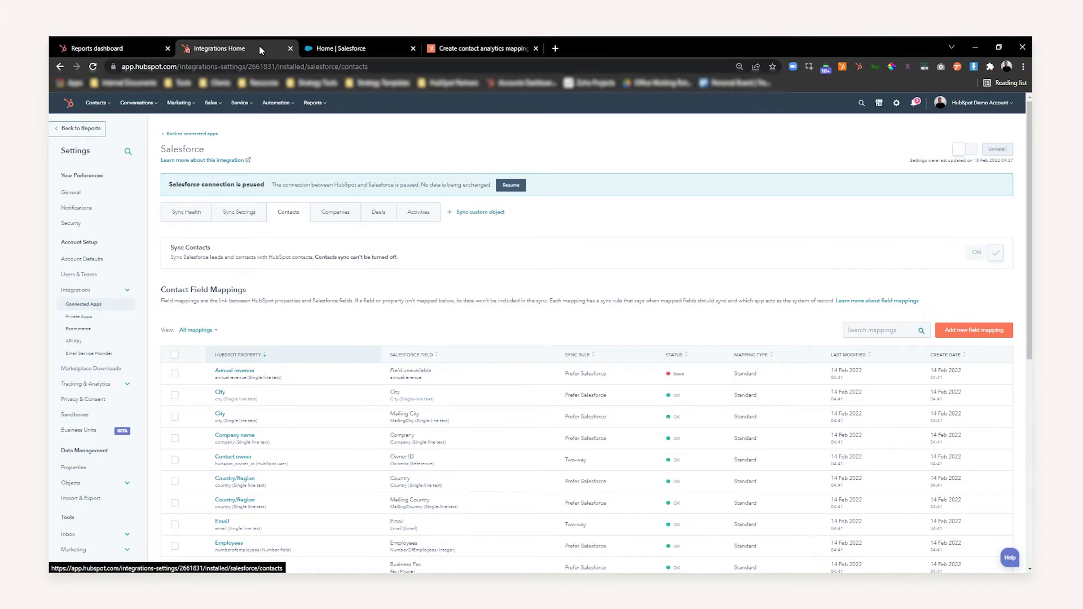
{"action": "left_click", "coordinate": [350, 51]}
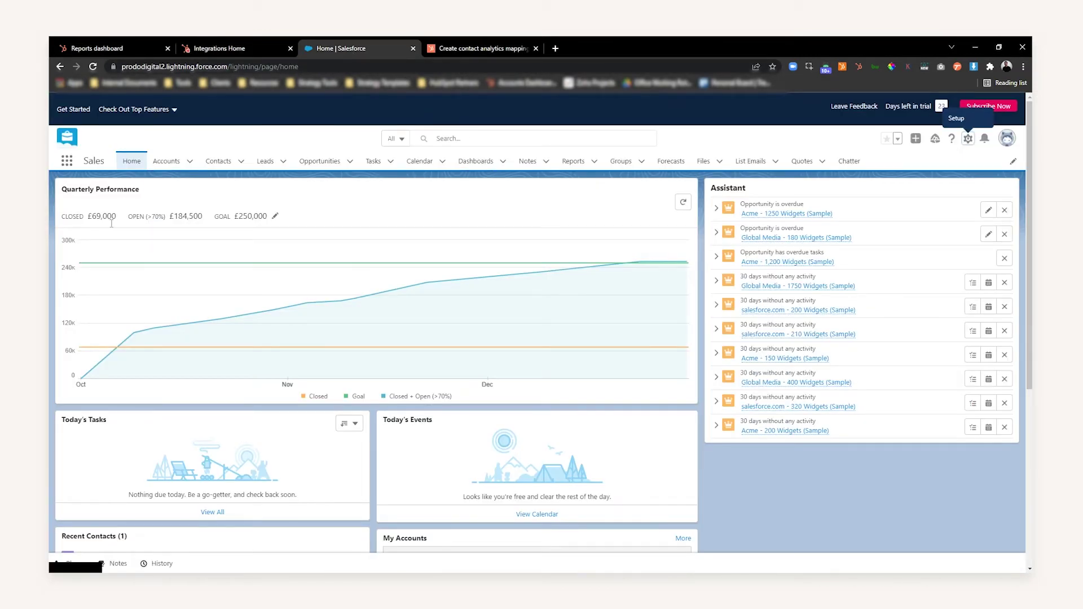
Go from Setup to Objects and Fields > Object Manager and open the Lead object.
{"action": "left_click", "coordinate": [968, 138]}
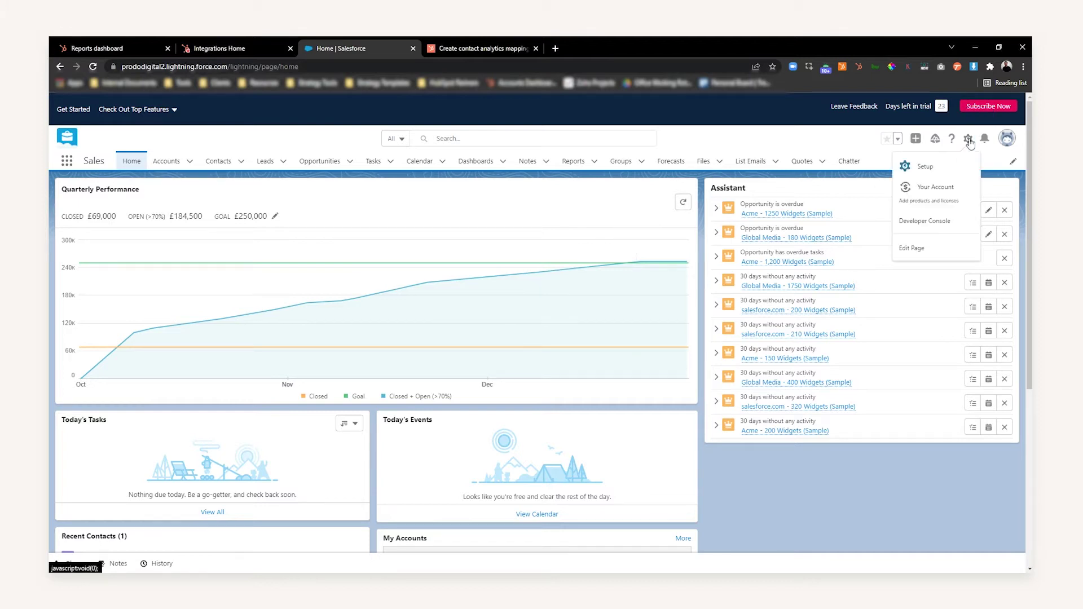
{"action": "left_click", "coordinate": [933, 168]}
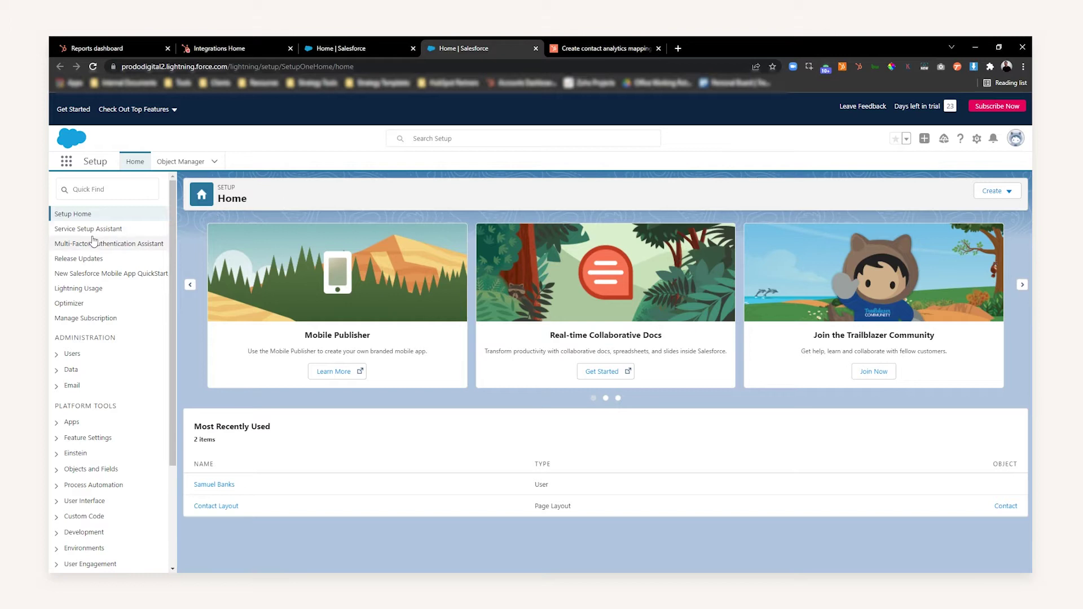
{"action": "scroll", "coordinate": [93, 241], "scroll_direction": "down", "scroll_amount": 2}
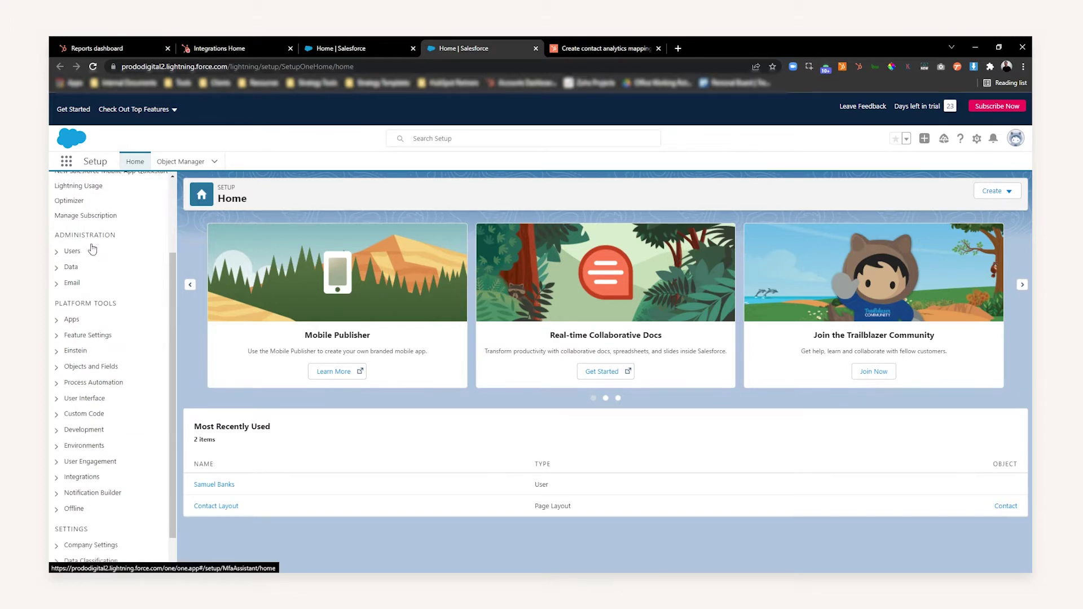
{"action": "left_click", "coordinate": [61, 367]}
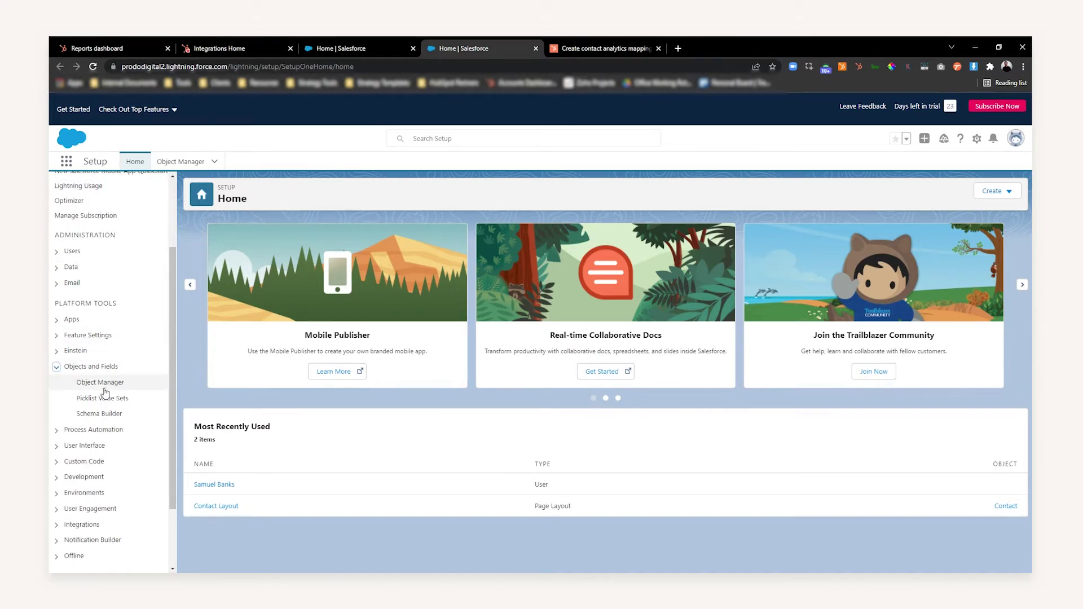
{"action": "left_click", "coordinate": [100, 383]}
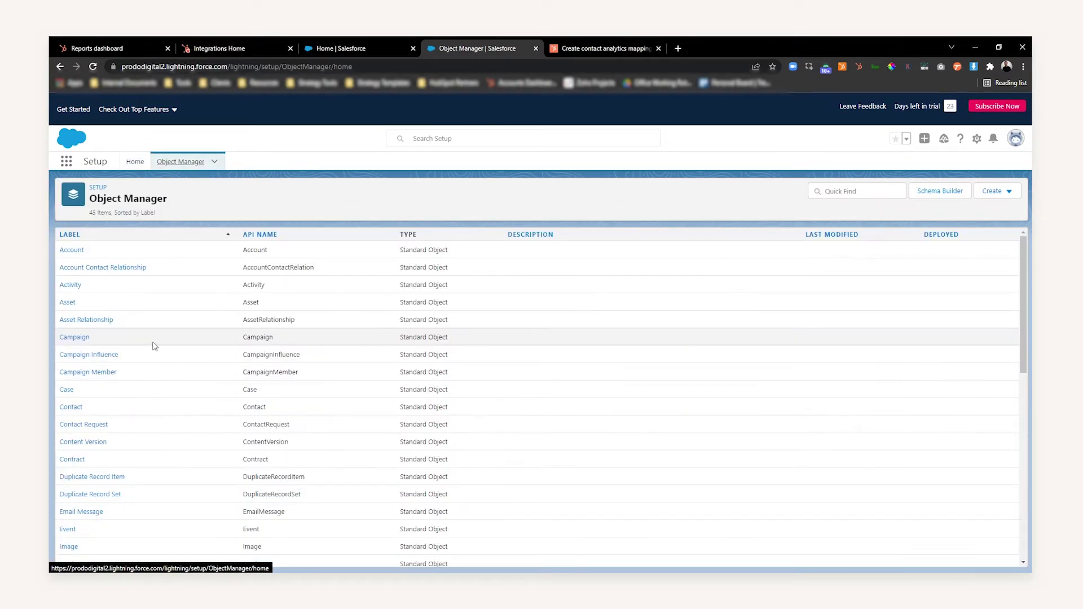
{"action": "scroll", "coordinate": [138, 293], "scroll_direction": "down", "scroll_amount": 3}
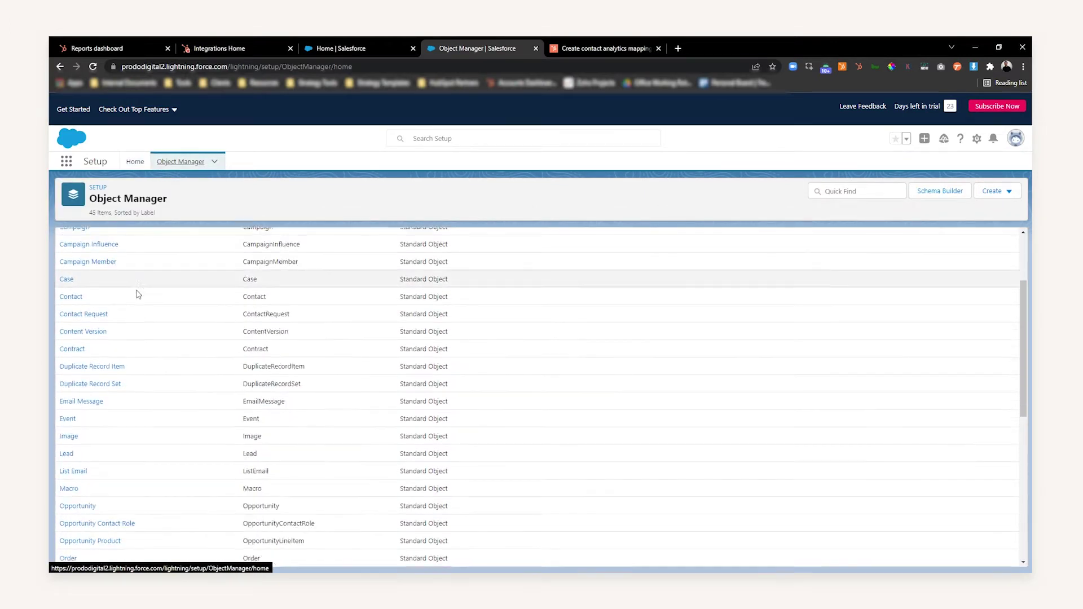
{"action": "left_click", "coordinate": [66, 411]}
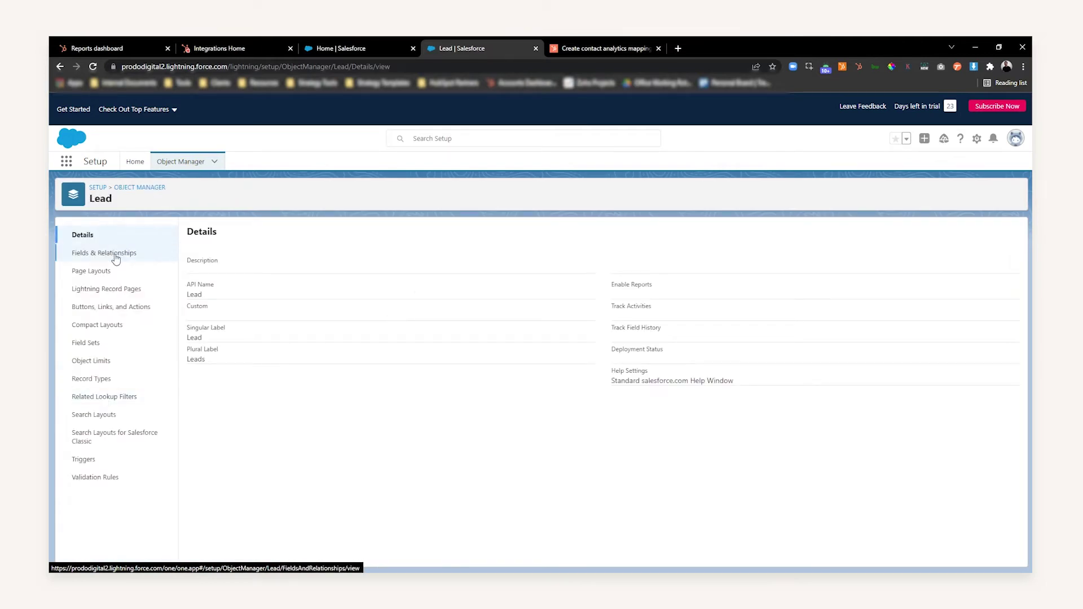
Create a new Picklist field from Lead's Fields & Relationships and advance to Step 2.
{"action": "left_click", "coordinate": [115, 256]}
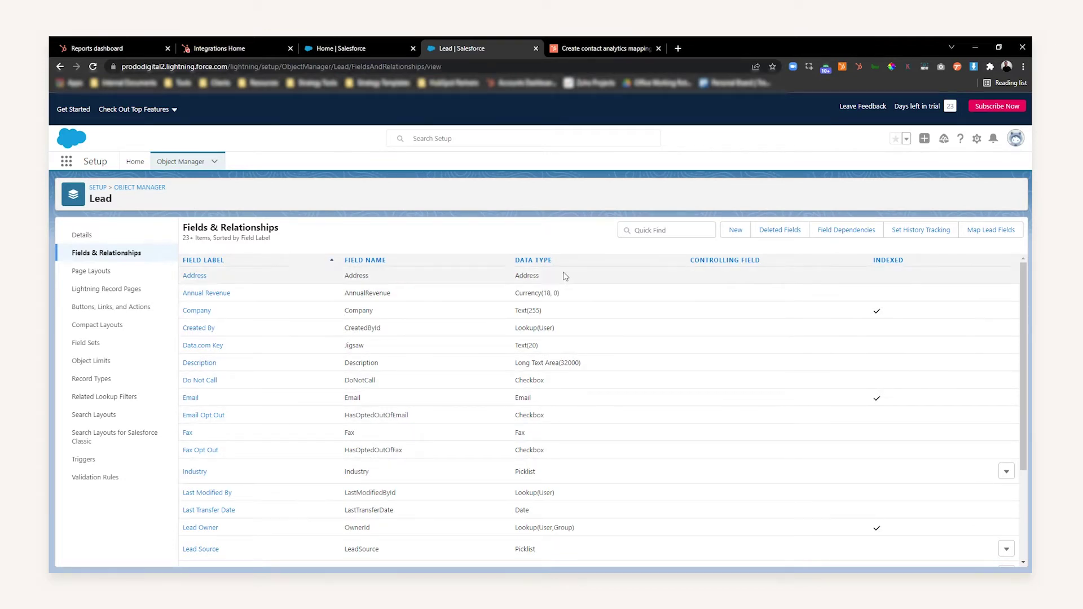
{"action": "left_click", "coordinate": [736, 233]}
{"action": "scroll", "coordinate": [254, 434], "scroll_direction": "down", "scroll_amount": 1}
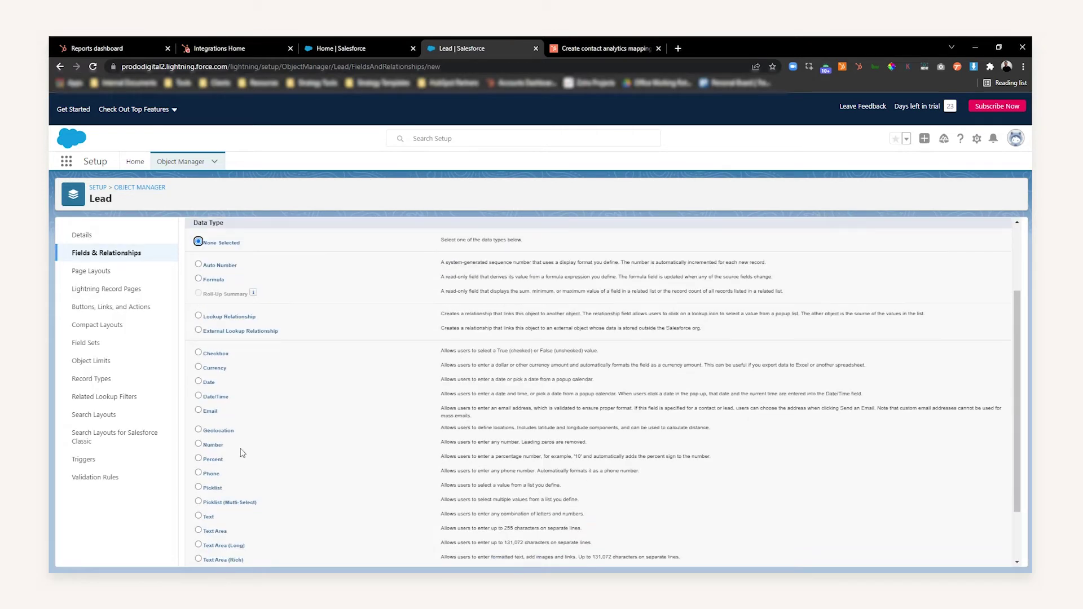
{"action": "left_click", "coordinate": [198, 488]}
{"action": "scroll", "coordinate": [621, 338], "scroll_direction": "up", "scroll_amount": 3}
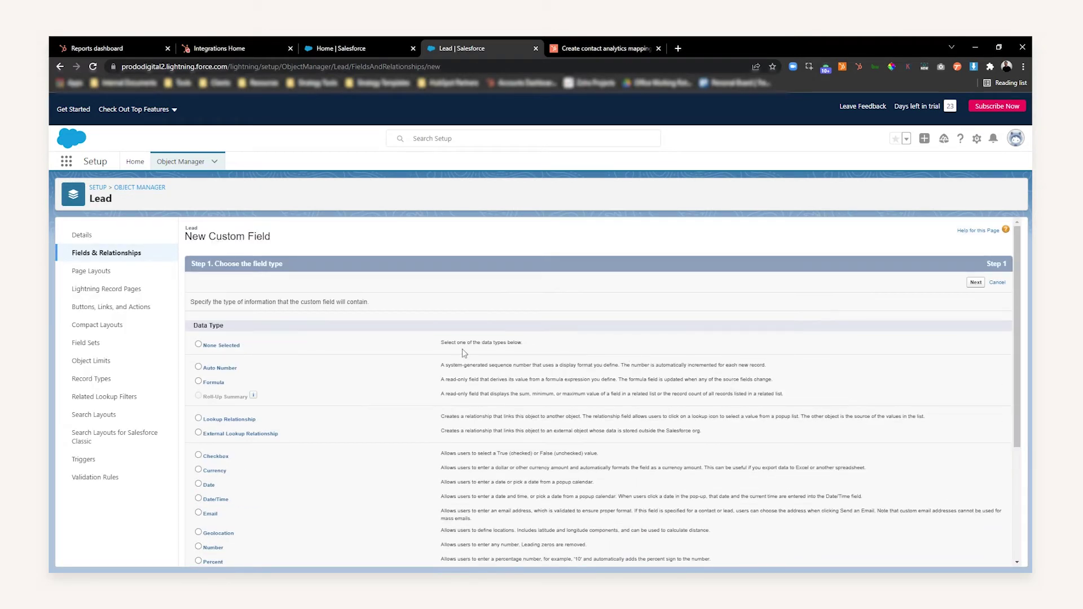
{"action": "left_click", "coordinate": [976, 282]}
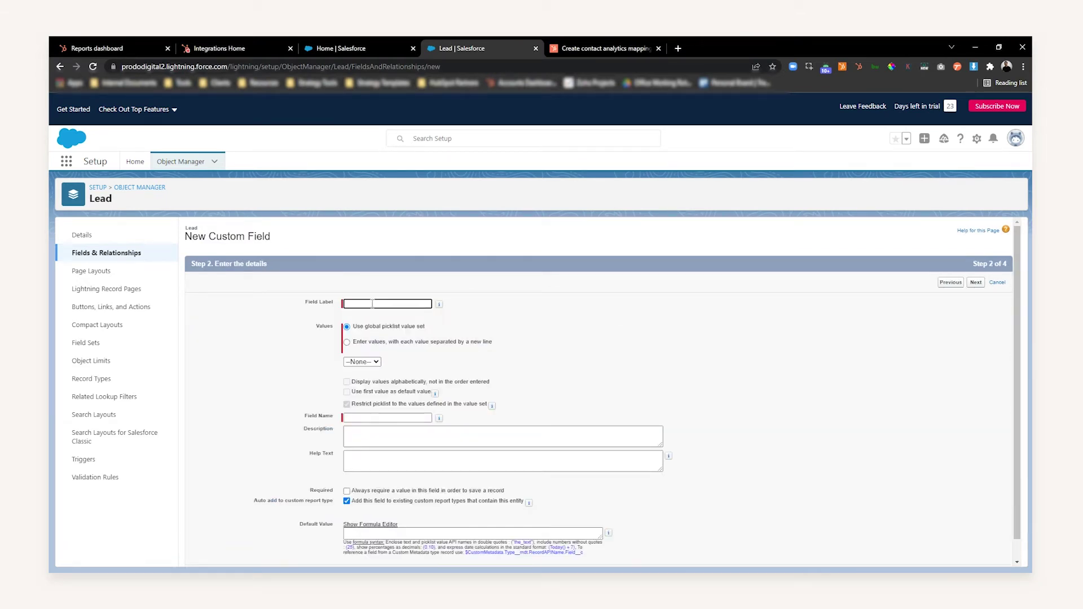
Label the Lead picklist 'HubSpot Original Source' and choose entering values one per line.
{"action": "type", "text": "HubSpot Original Source"}
{"action": "left_click", "coordinate": [342, 316]}
{"action": "left_click", "coordinate": [356, 305]}
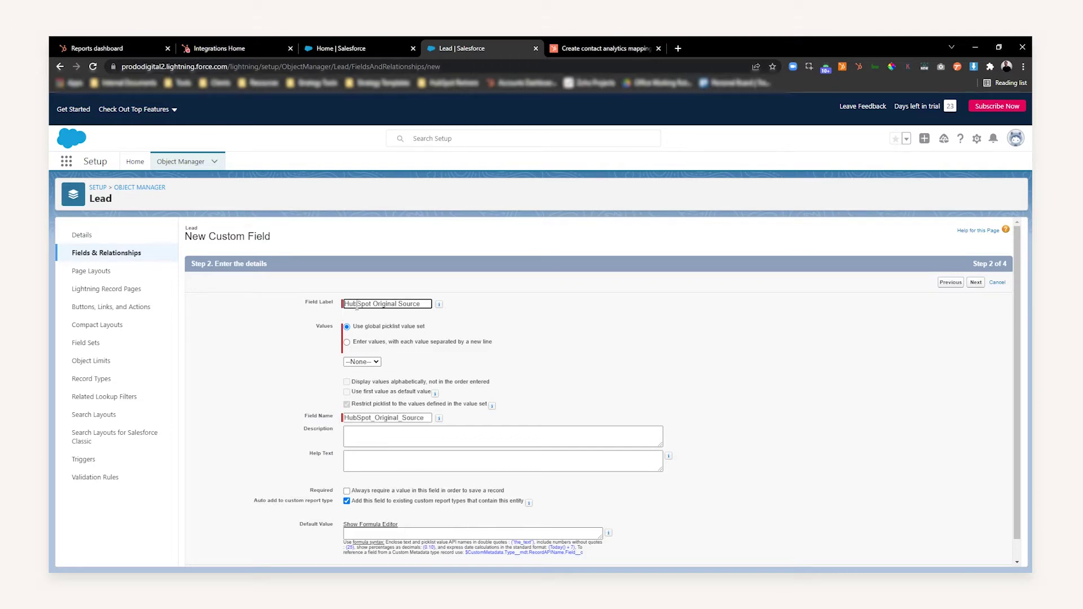
{"action": "left_click", "coordinate": [372, 342]}
{"action": "left_click", "coordinate": [386, 374]}
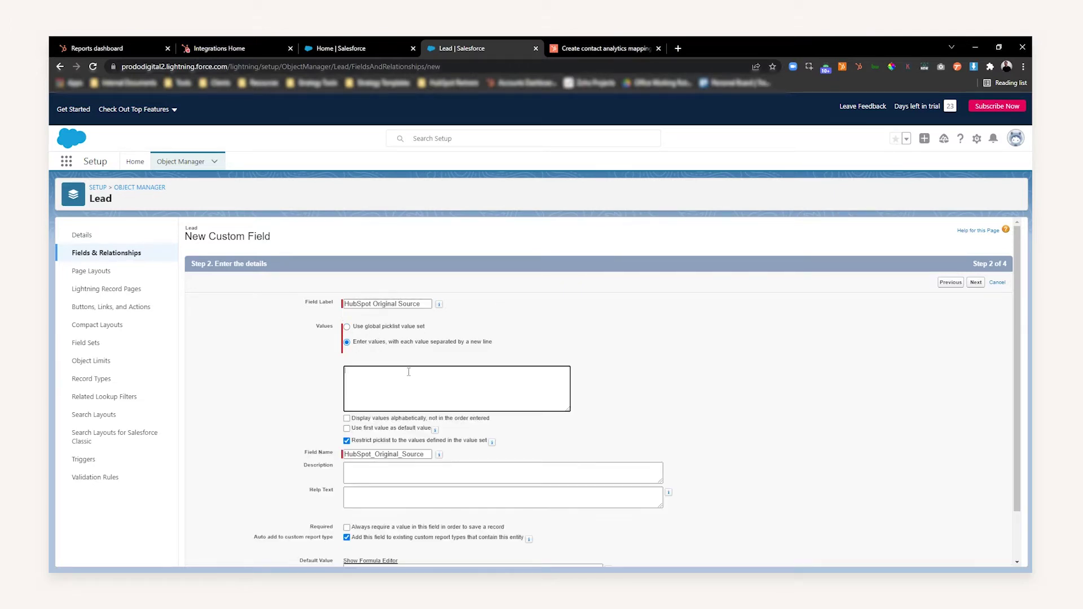
{"action": "left_click_drag", "start_coordinate": [418, 343], "coordinate": [460, 347]}
{"action": "left_click", "coordinate": [459, 346]}
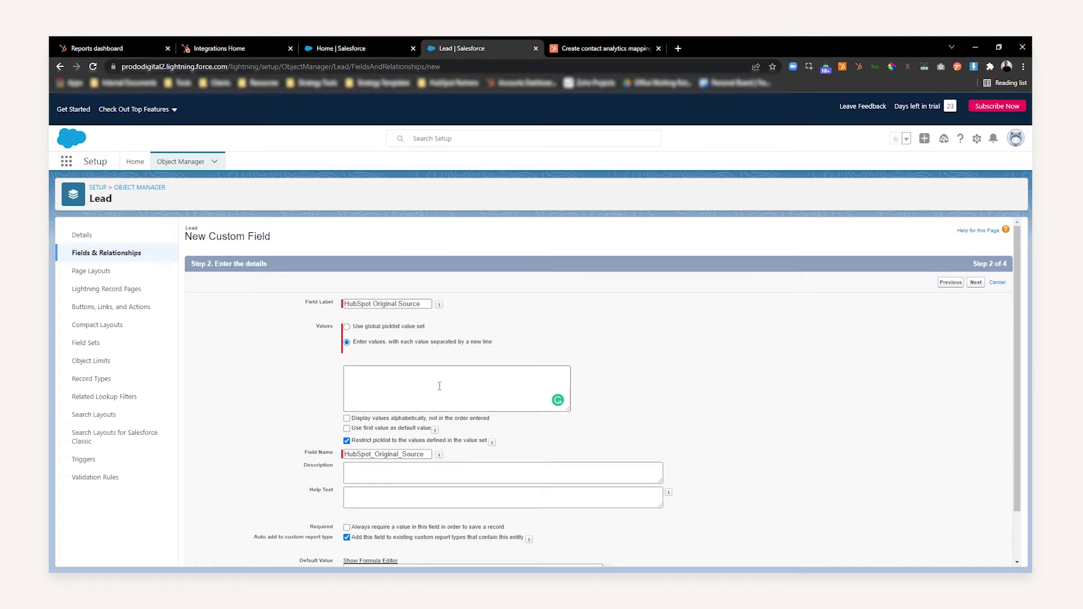
{"action": "left_click", "coordinate": [412, 382]}
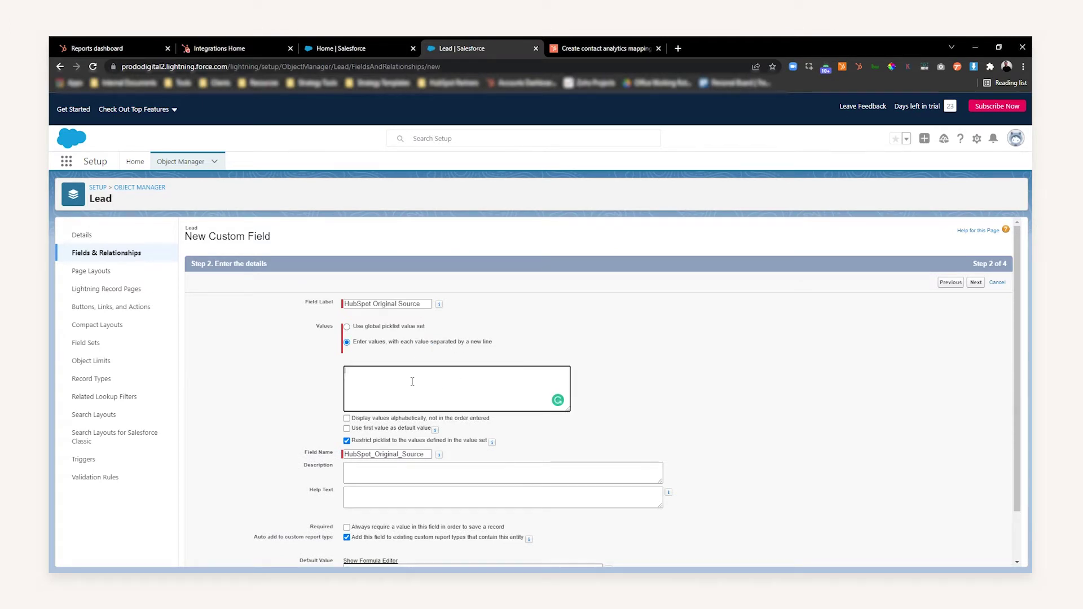
{"action": "left_click", "coordinate": [605, 50]}
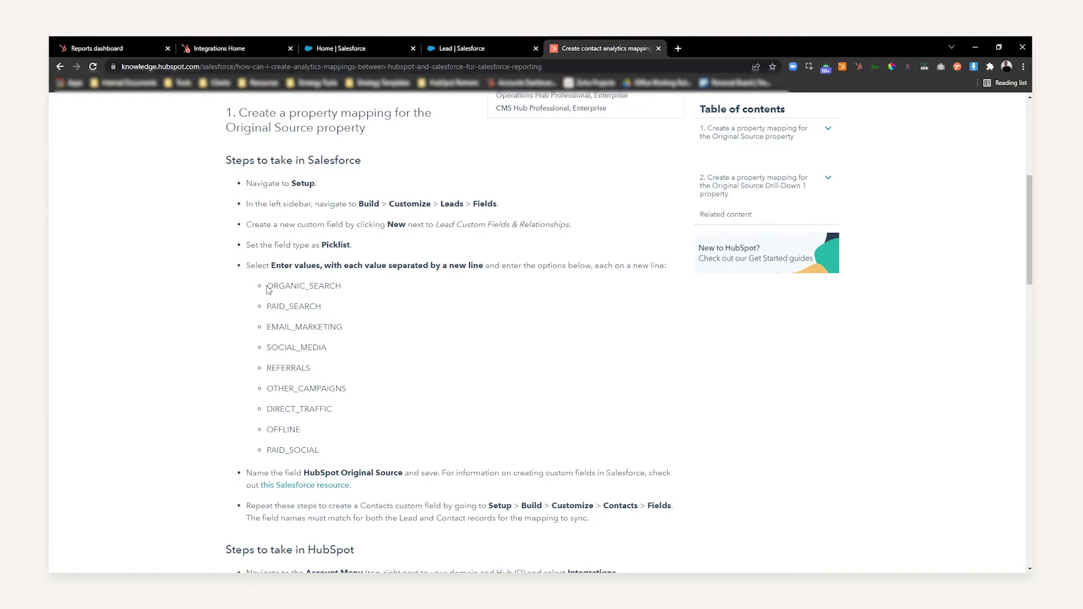
Copy ORGANIC_SEARCH, EMAIL_MARKETING and SOCIAL_MEDIA from the HubSpot article into the values list.
{"action": "left_click_drag", "start_coordinate": [268, 289], "coordinate": [347, 291]}
{"action": "key", "text": "ctrl+c"}
{"action": "left_click", "coordinate": [524, 47]}
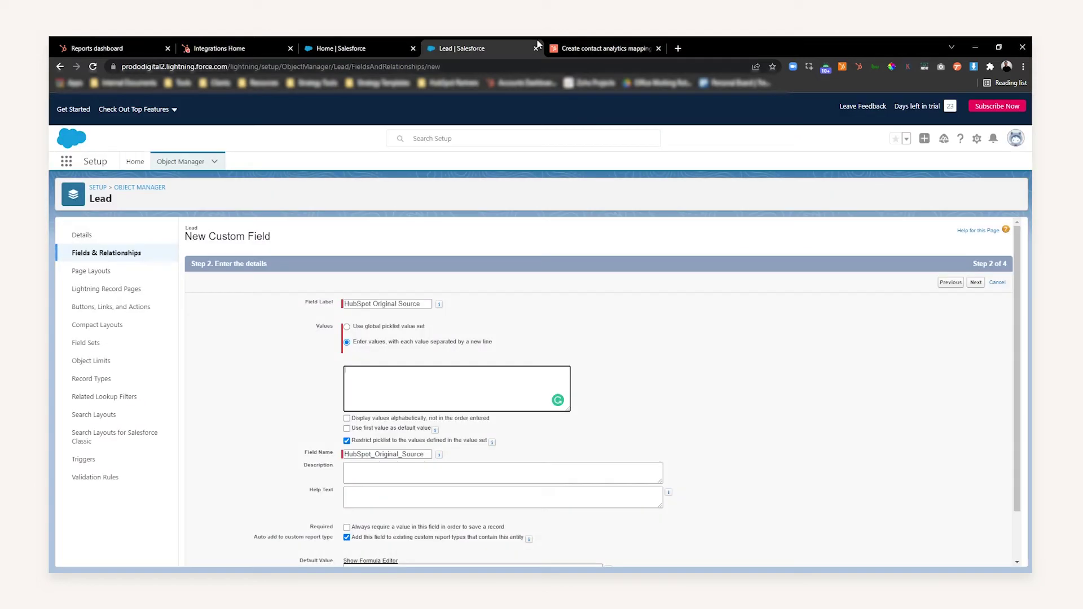
{"action": "key", "text": "ctrl+v"}
{"action": "left_click", "coordinate": [604, 48]}
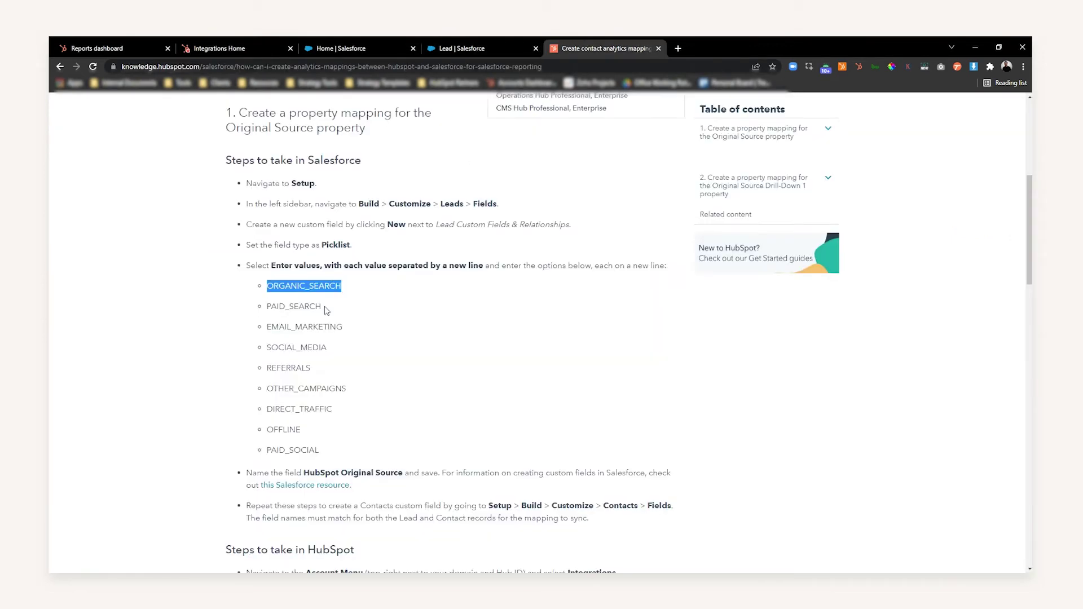
{"action": "double_click", "coordinate": [305, 327]}
{"action": "key", "text": "ctrl+c"}
{"action": "left_click", "coordinate": [469, 48]}
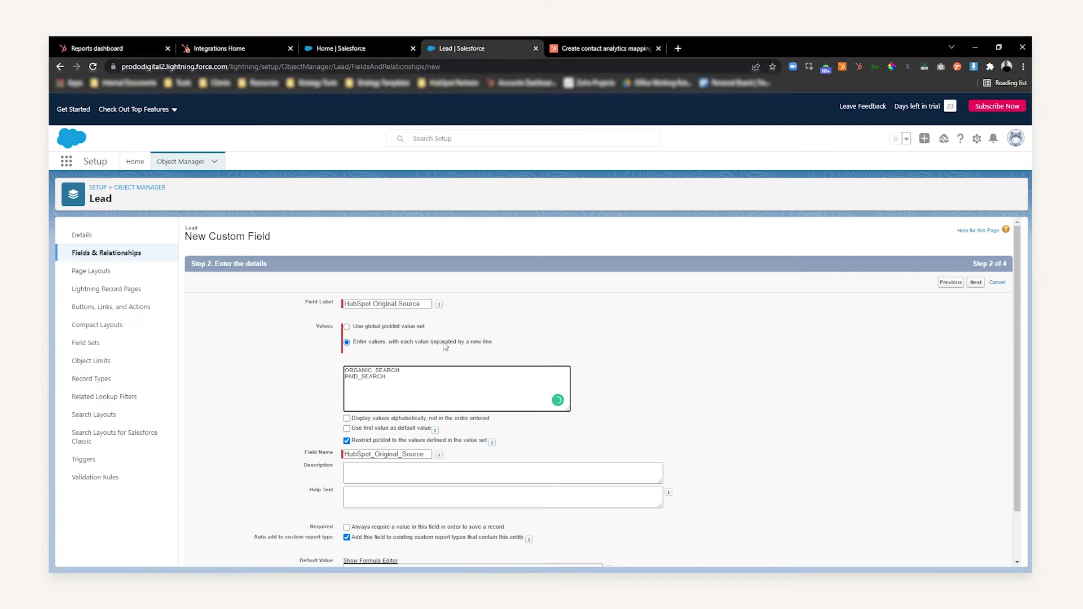
{"action": "key", "text": "ctrl+v"}
{"action": "left_click", "coordinate": [603, 48]}
{"action": "double_click", "coordinate": [425, 346]}
{"action": "key", "text": "ctrl+c"}
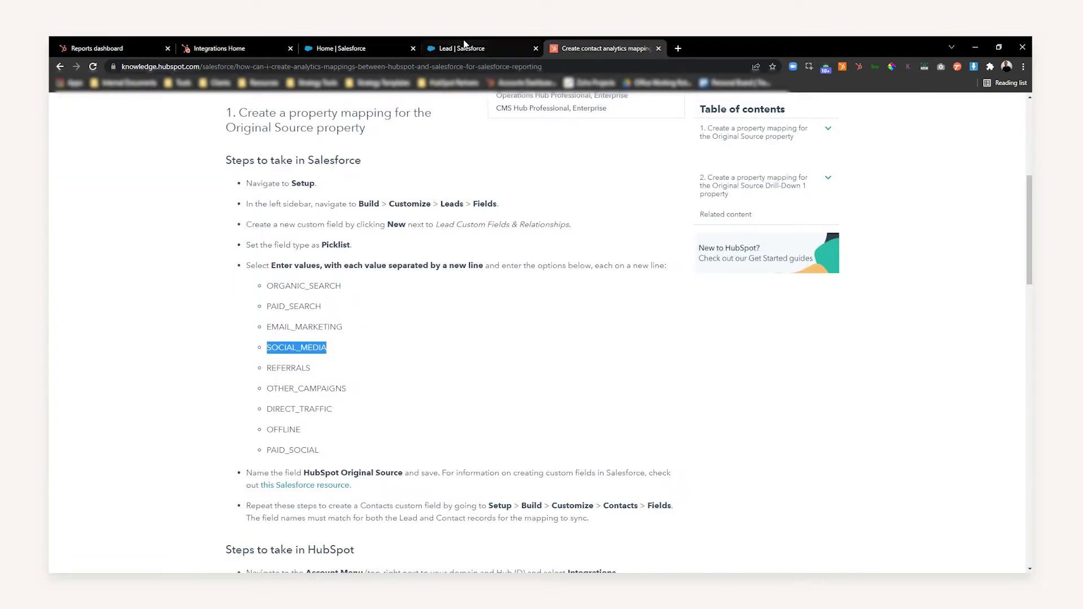
{"action": "left_click", "coordinate": [468, 48]}
{"action": "key", "text": "ctrl+v"}
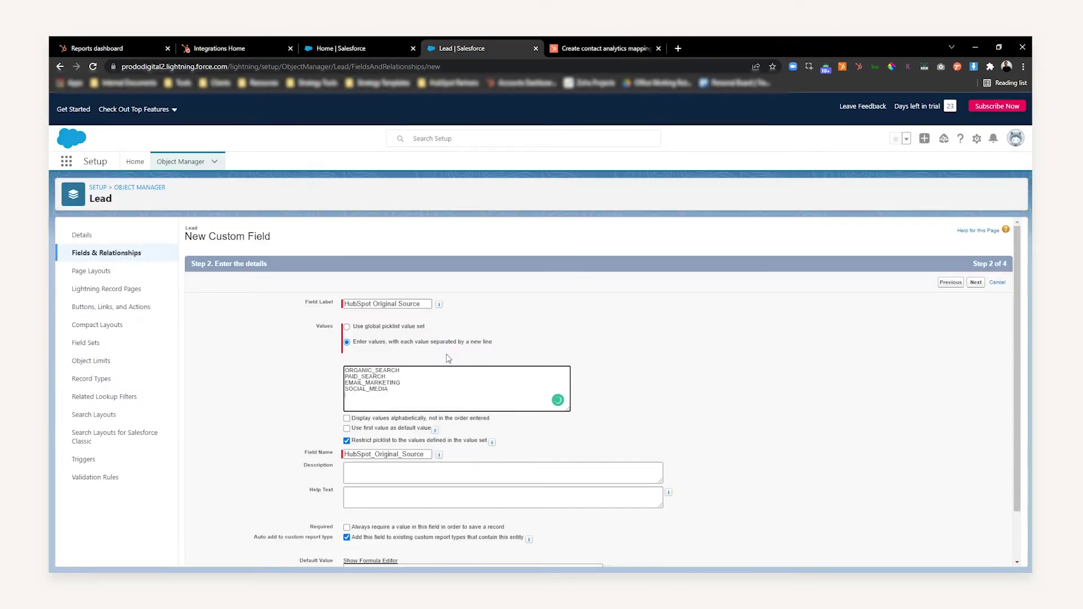
Add REFERRALS, DIRECT_TRAFFIC, OFFLINE and PAID_SOCIAL as the remaining picklist values.
{"action": "left_click", "coordinate": [604, 48]}
{"action": "double_click", "coordinate": [425, 389]}
{"action": "key", "text": "ctrl+c"}
{"action": "left_click", "coordinate": [468, 48]}
{"action": "key", "text": "ctrl+v"}
{"action": "key", "text": "ctrl+v"}
{"action": "left_click", "coordinate": [604, 48]}
{"action": "left_click_drag", "start_coordinate": [341, 411], "coordinate": [267, 412]}
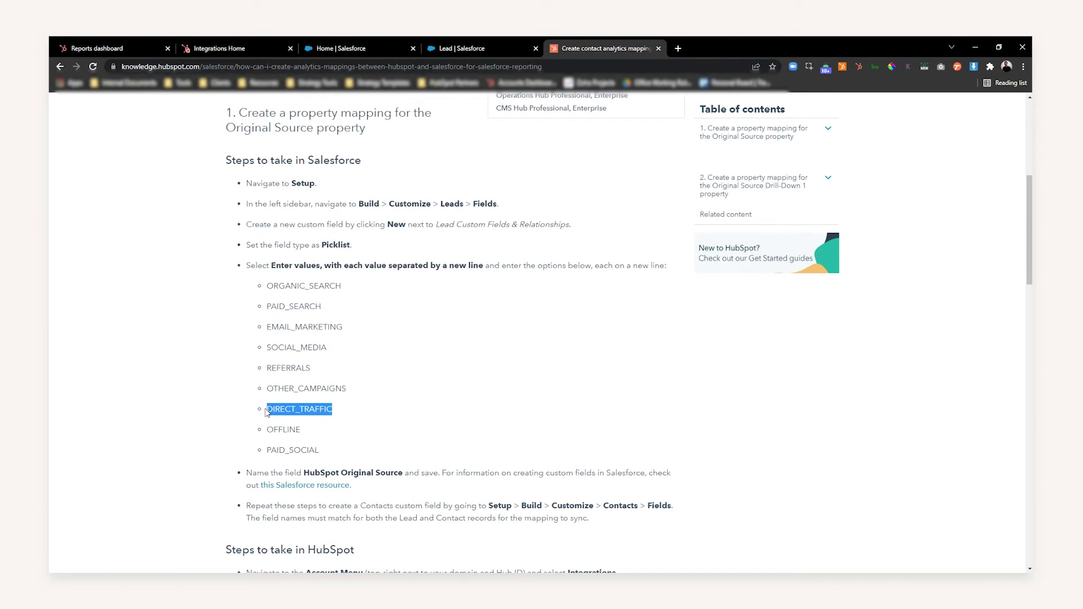
{"action": "left_click", "coordinate": [518, 48]}
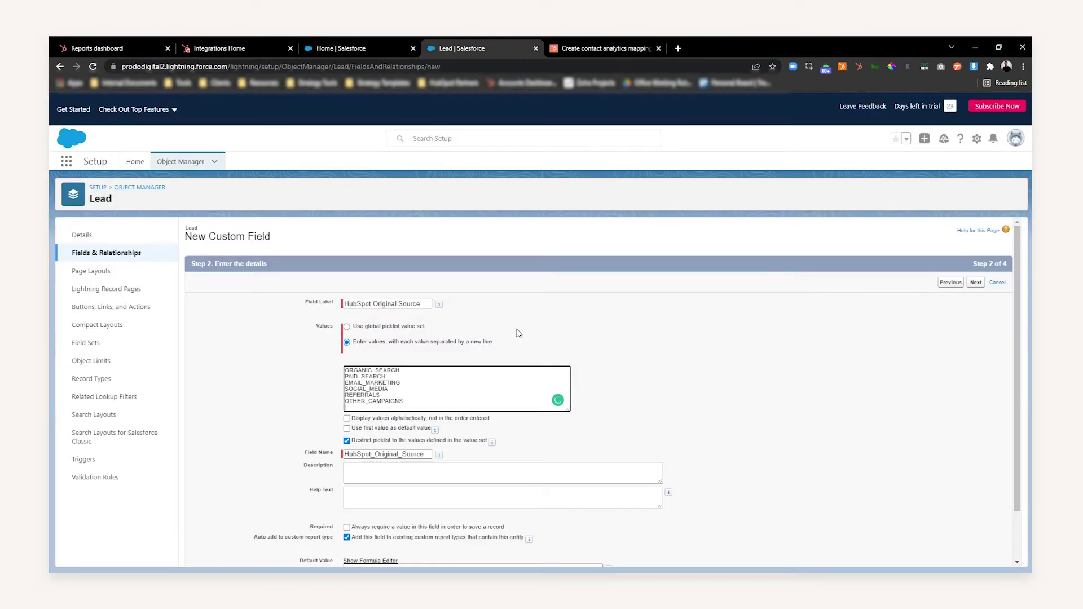
{"action": "key", "text": "ctrl+v"}
{"action": "key", "text": "Return"}
{"action": "left_click", "coordinate": [598, 48]}
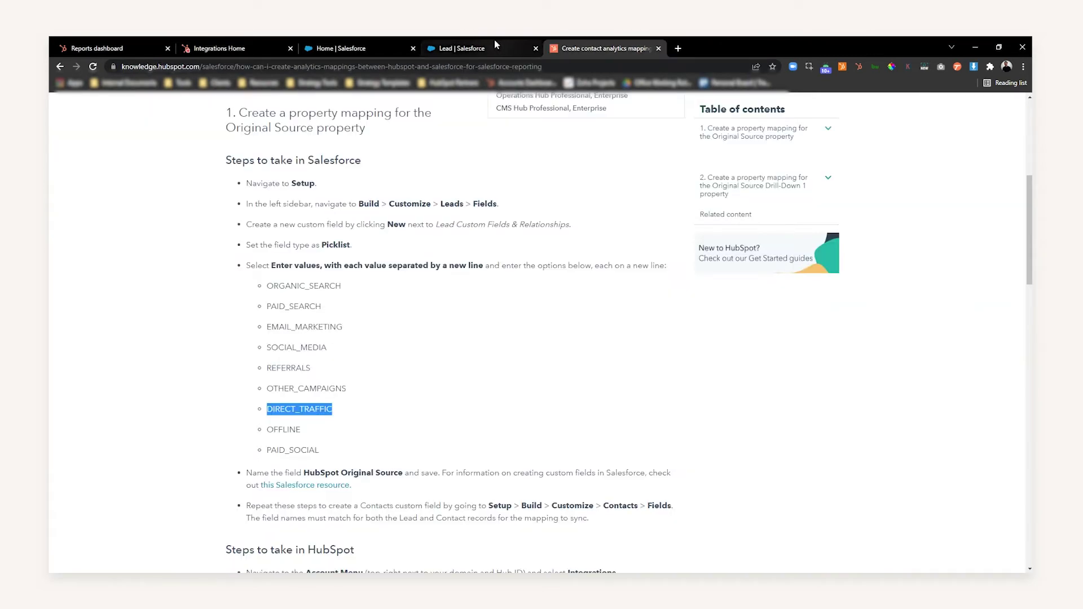
{"action": "left_click_drag", "start_coordinate": [310, 432], "coordinate": [261, 430]}
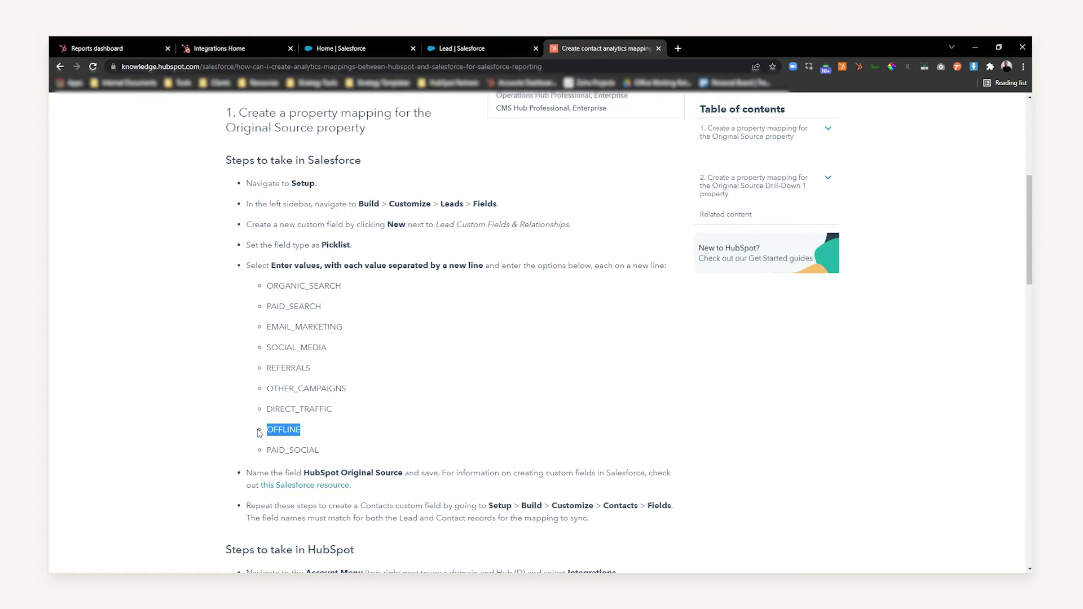
{"action": "left_click", "coordinate": [497, 45]}
{"action": "key", "text": "ctrl+v"}
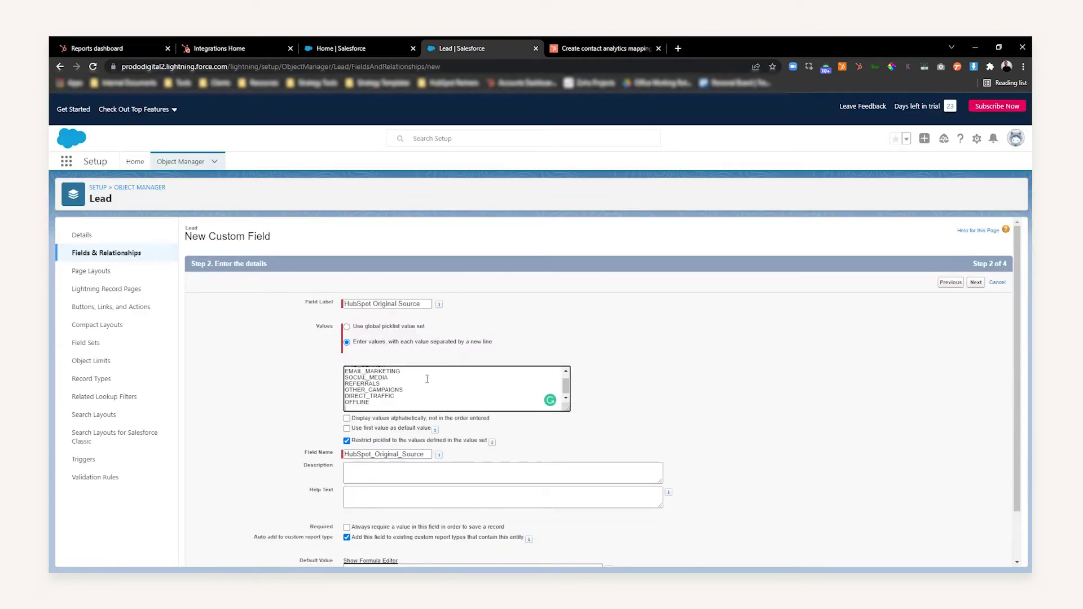
{"action": "left_click", "coordinate": [587, 48]}
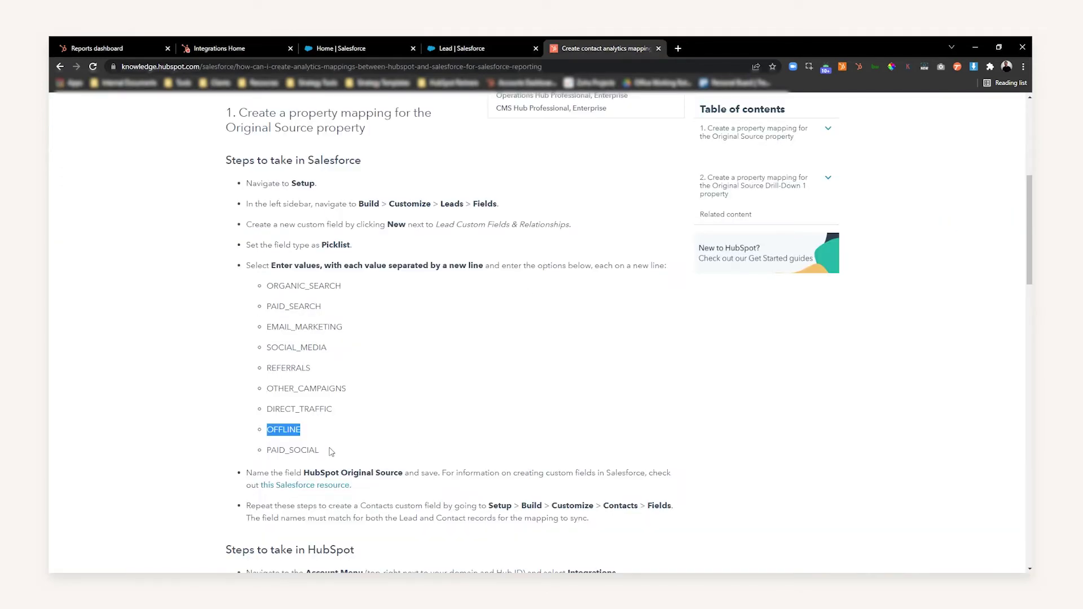
{"action": "left_click_drag", "start_coordinate": [320, 450], "coordinate": [266, 450]}
{"action": "key", "text": "ctrl+c"}
{"action": "left_click", "coordinate": [492, 41]}
{"action": "key", "text": "ctrl+v"}
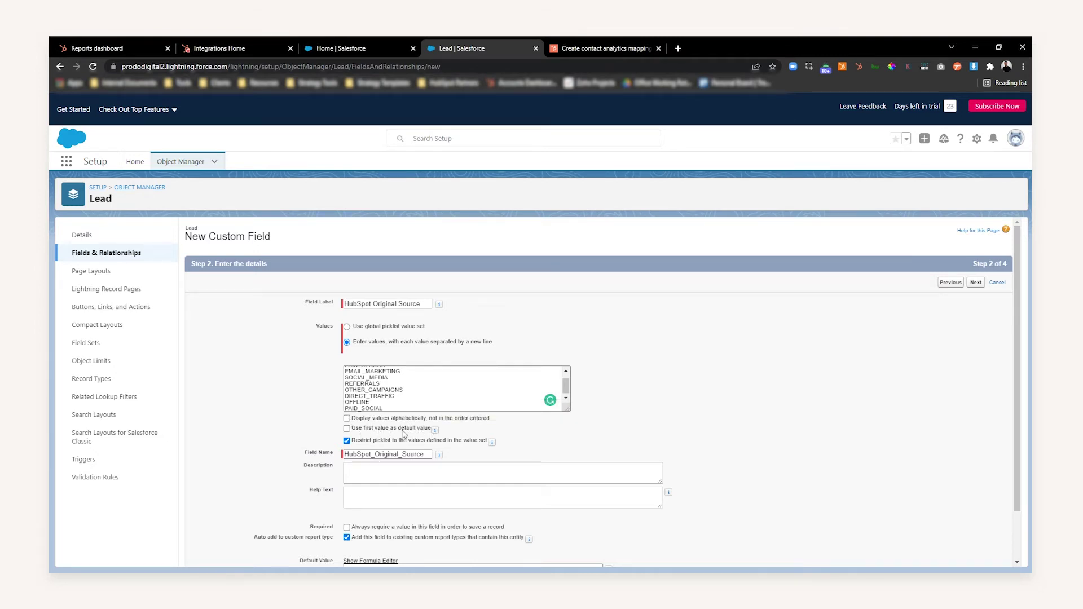
{"action": "scroll", "coordinate": [405, 433], "scroll_direction": "down", "scroll_amount": 2}
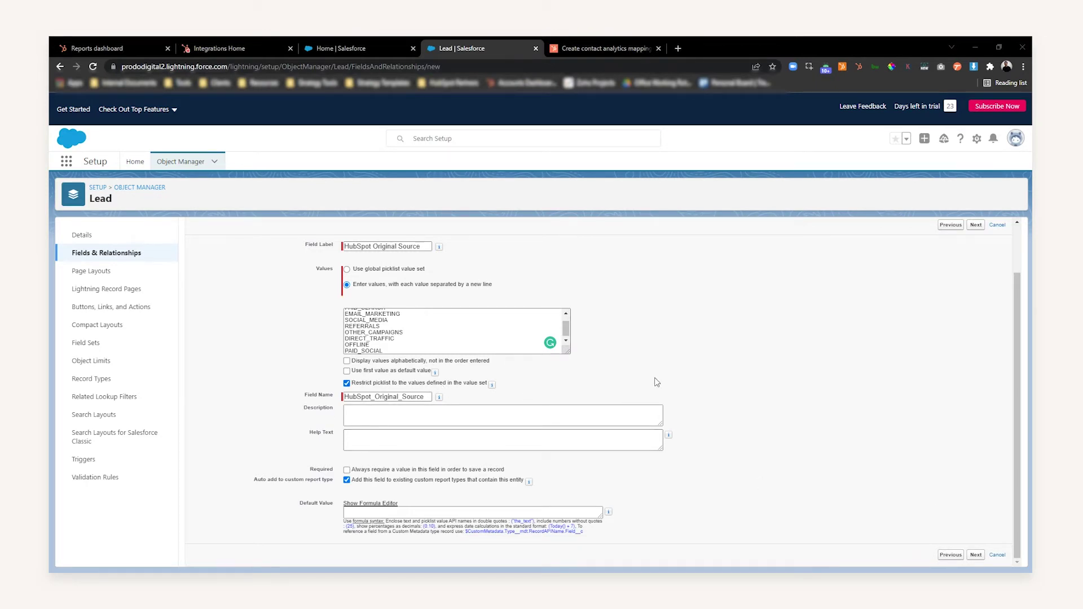
Save the Lead HubSpot Original Source picklist and clear the 'hubspot' field search.
{"action": "left_click", "coordinate": [976, 225]}
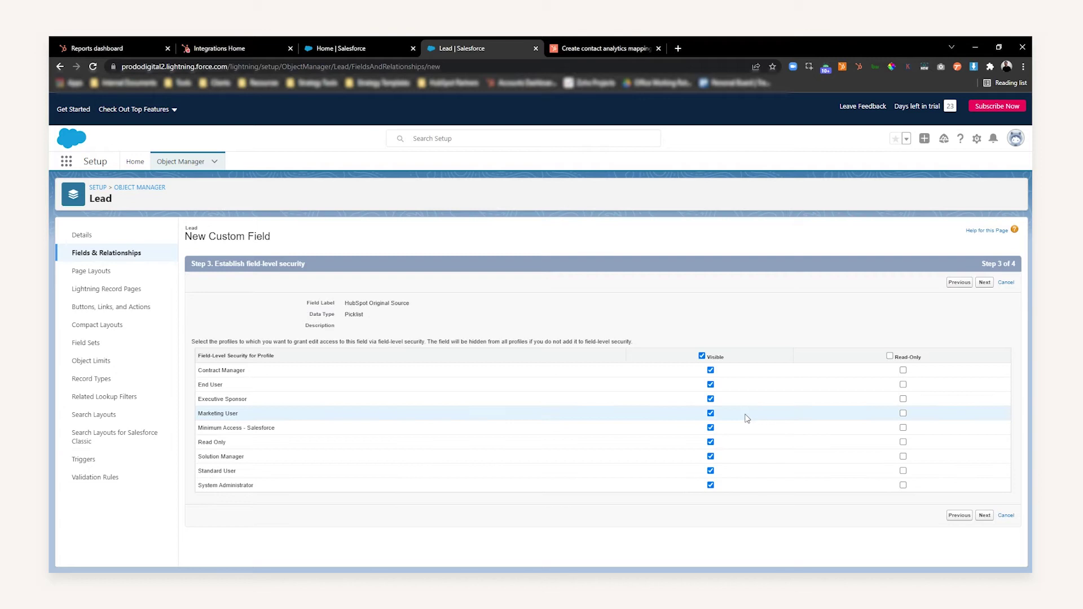
{"action": "left_click", "coordinate": [984, 282]}
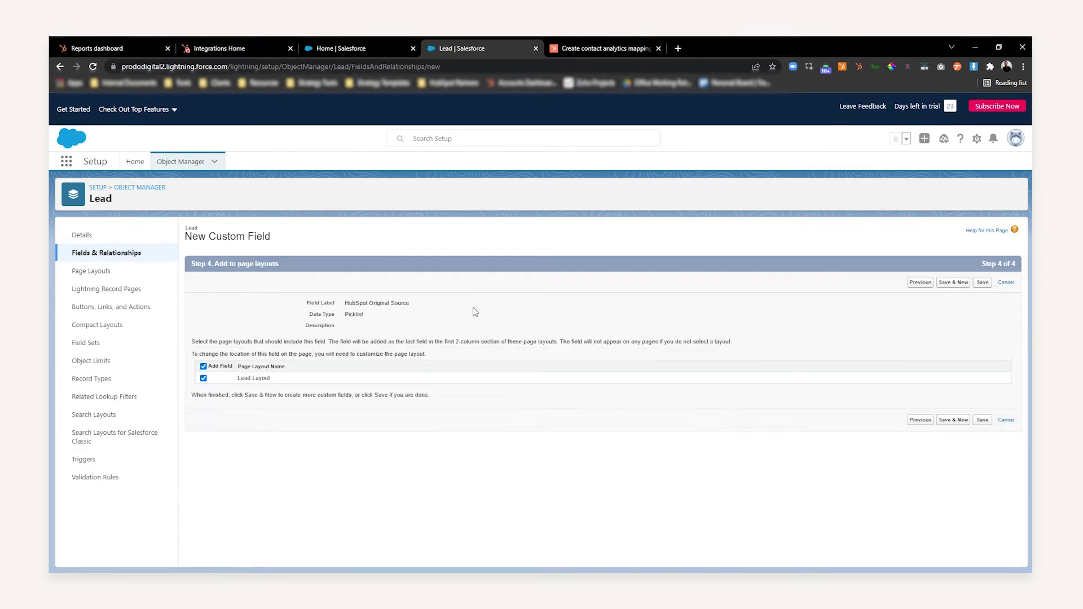
{"action": "left_click", "coordinate": [983, 287]}
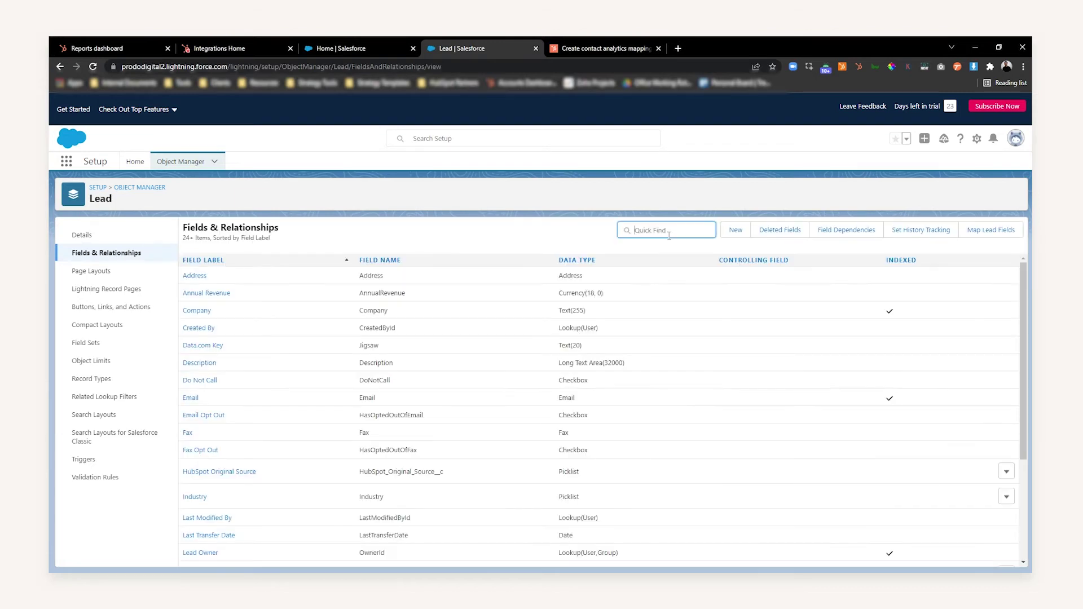
{"action": "type", "text": "hubspot"}
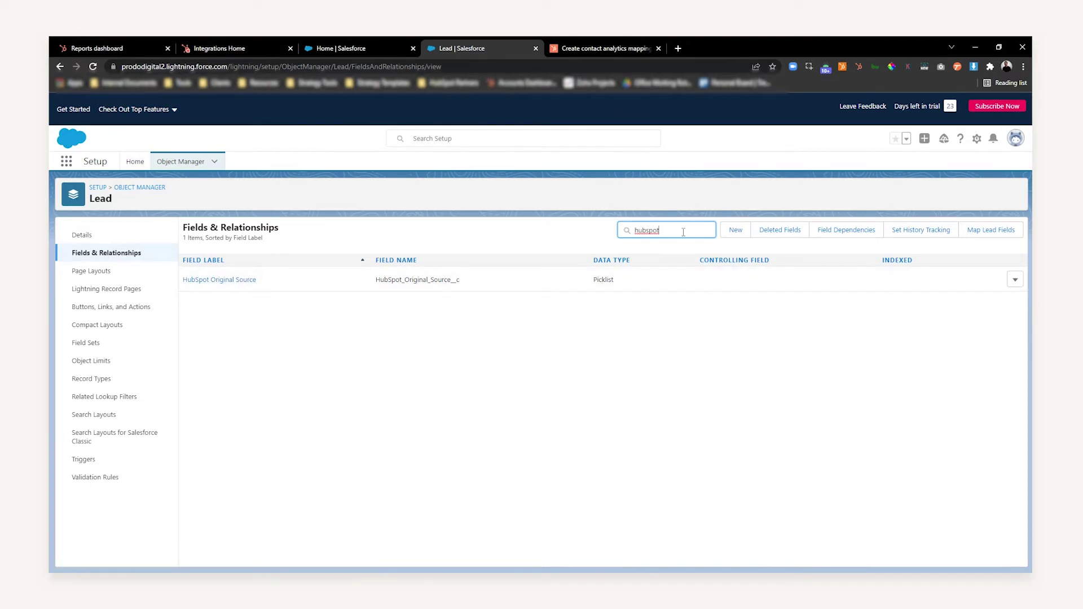
{"action": "left_click_drag", "start_coordinate": [683, 232], "coordinate": [619, 230]}
{"action": "key", "text": "BackSpace"}
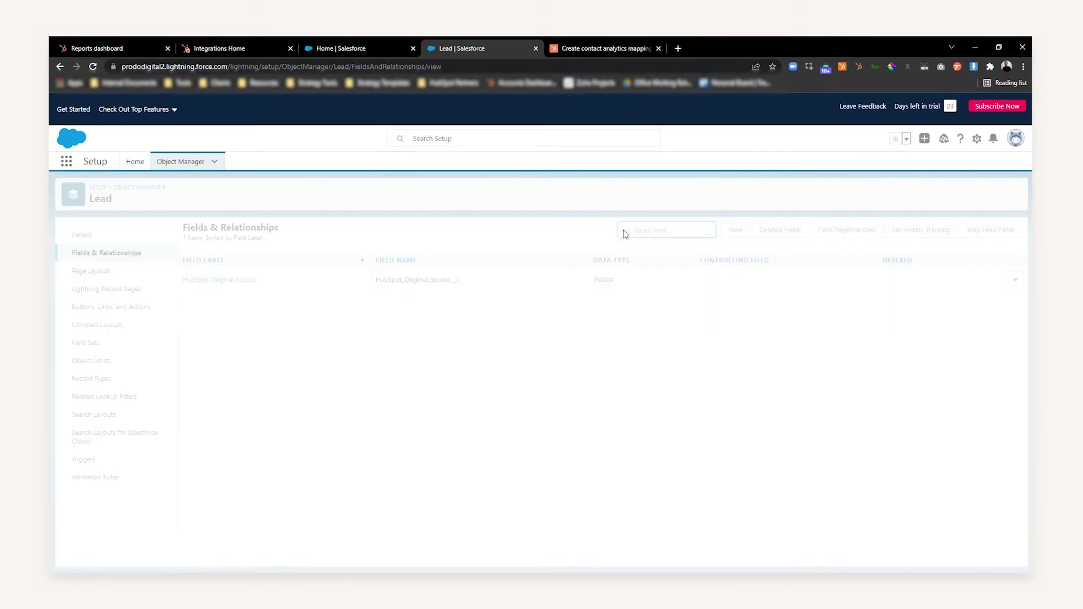
{"action": "left_click", "coordinate": [575, 237]}
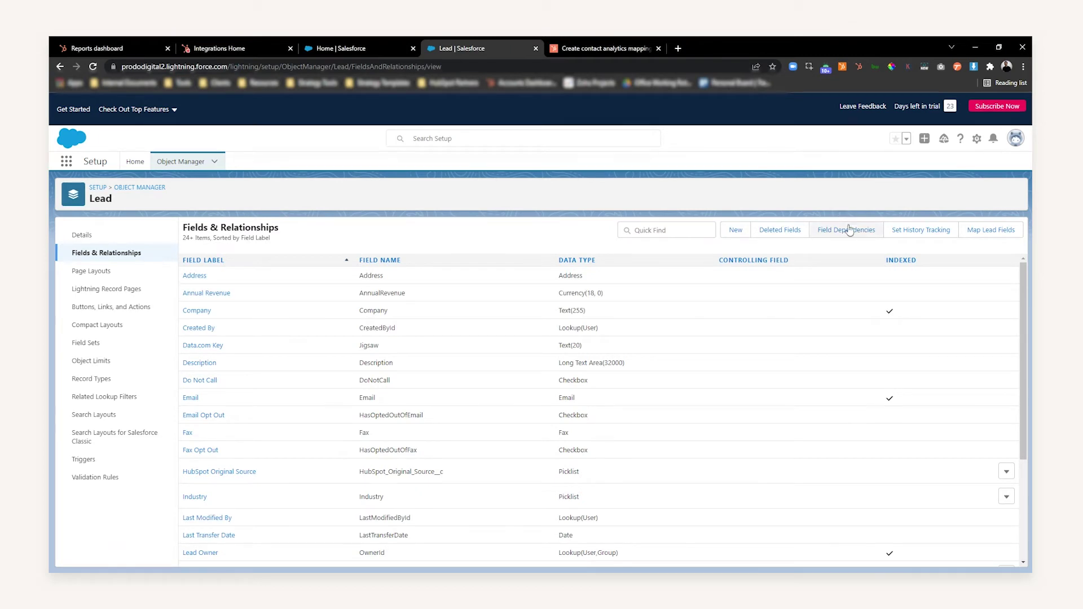
Begin a new Picklist field on the Contact object's Fields & Relationships.
{"action": "left_click", "coordinate": [147, 187]}
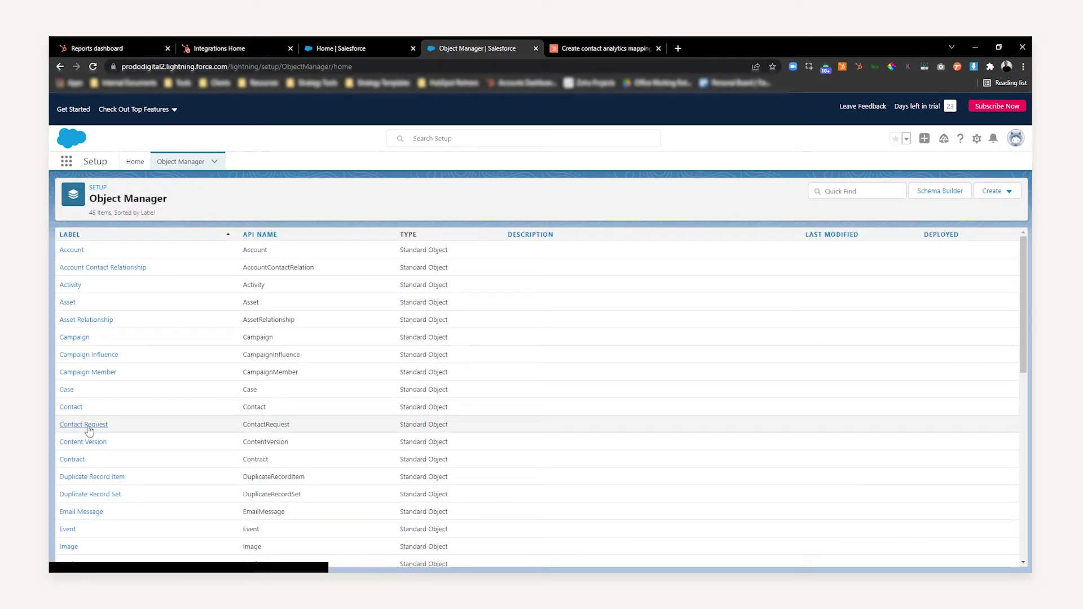
{"action": "left_click", "coordinate": [70, 407]}
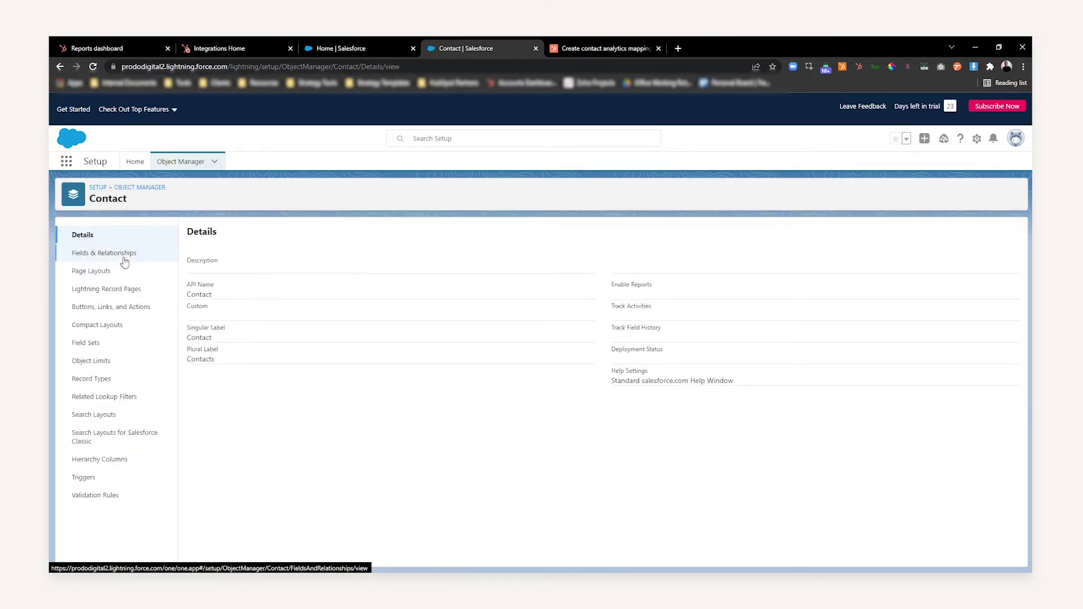
{"action": "left_click", "coordinate": [92, 253]}
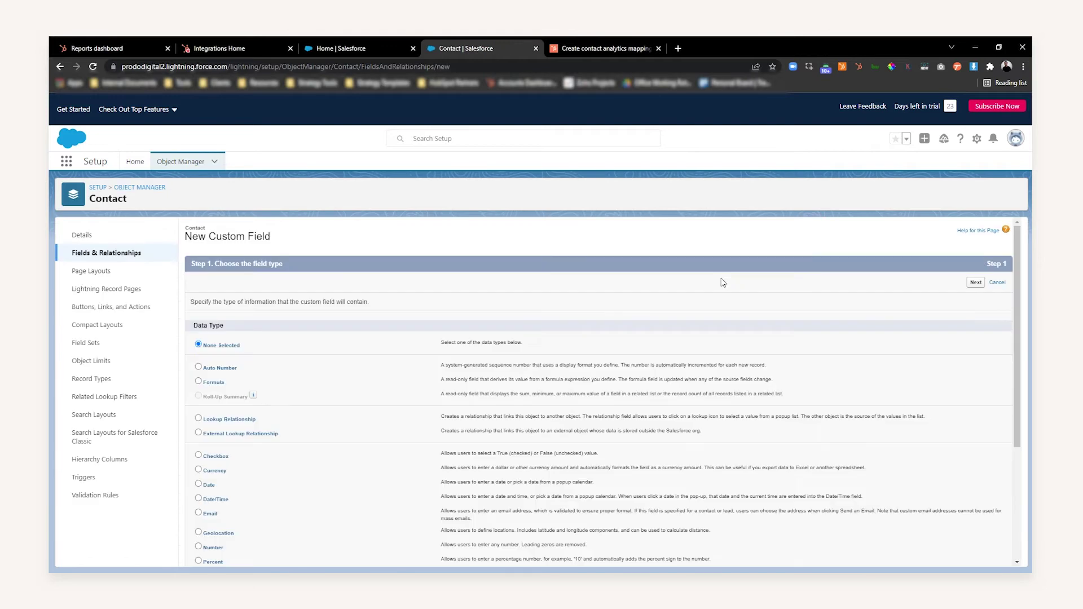
{"action": "scroll", "coordinate": [239, 490], "scroll_direction": "down", "scroll_amount": 2}
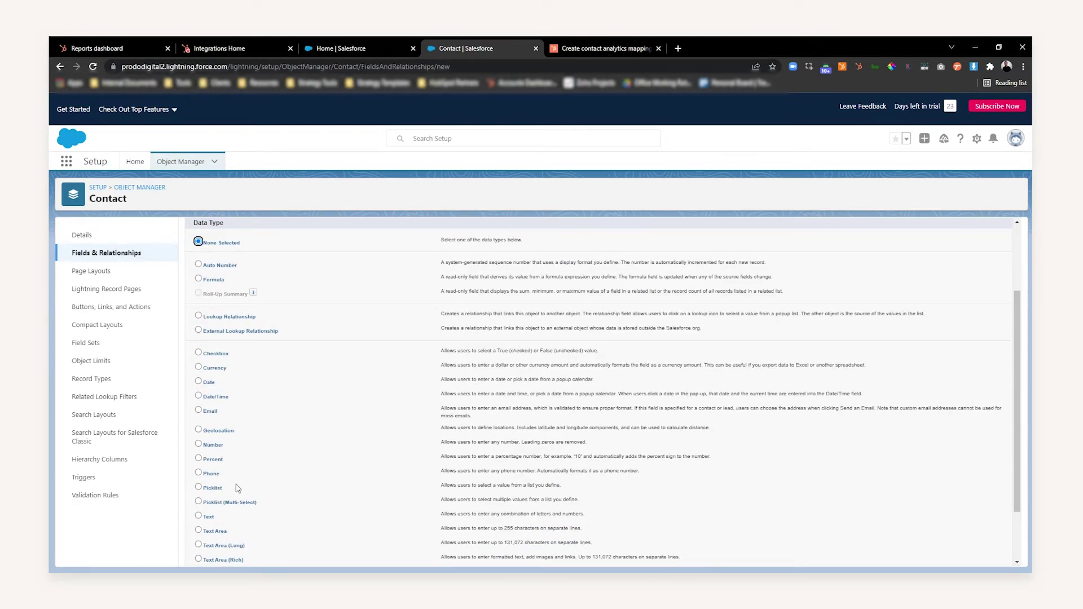
{"action": "left_click", "coordinate": [213, 488]}
{"action": "scroll", "coordinate": [559, 304], "scroll_direction": "up", "scroll_amount": 2}
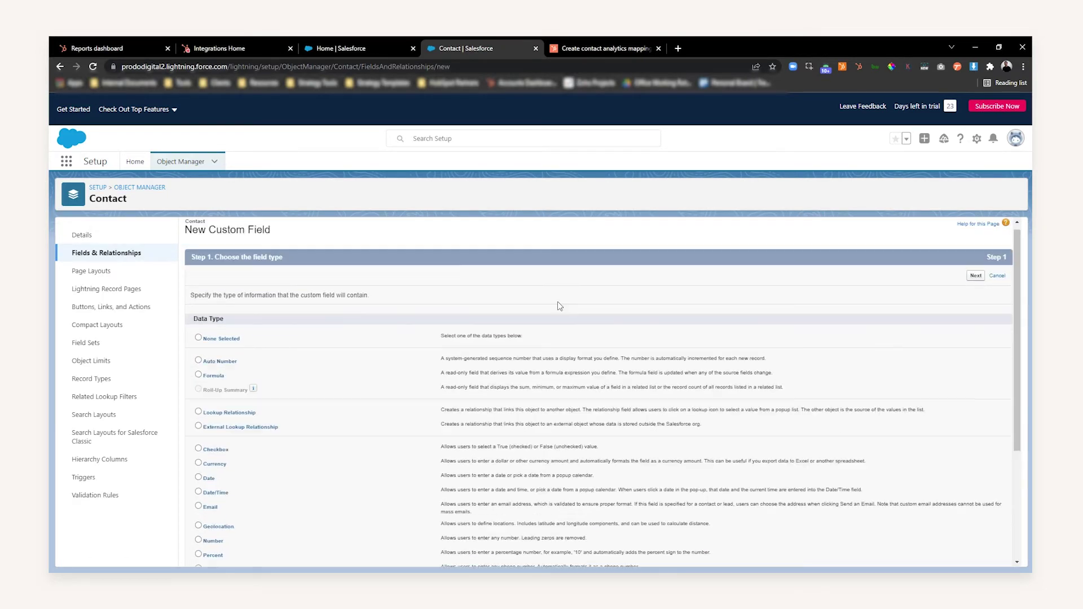
Label the Contact picklist 'HubSpot Original Source' and choose entering values one per line.
{"action": "left_click", "coordinate": [975, 282]}
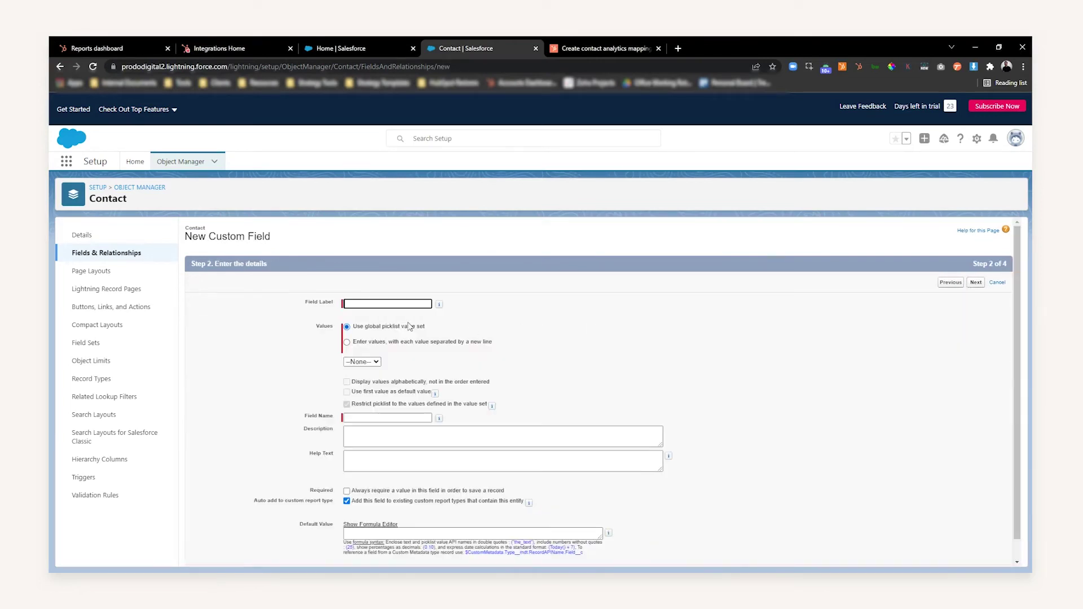
{"action": "left_click", "coordinate": [375, 304]}
{"action": "left_click", "coordinate": [601, 49]}
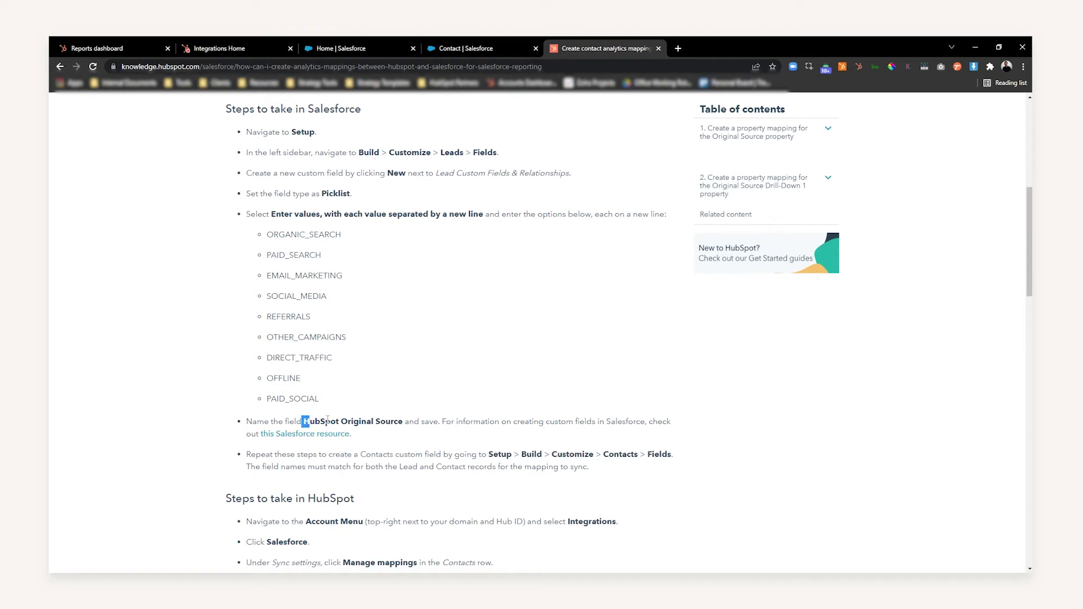
{"action": "left_click_drag", "start_coordinate": [303, 421], "coordinate": [404, 425]}
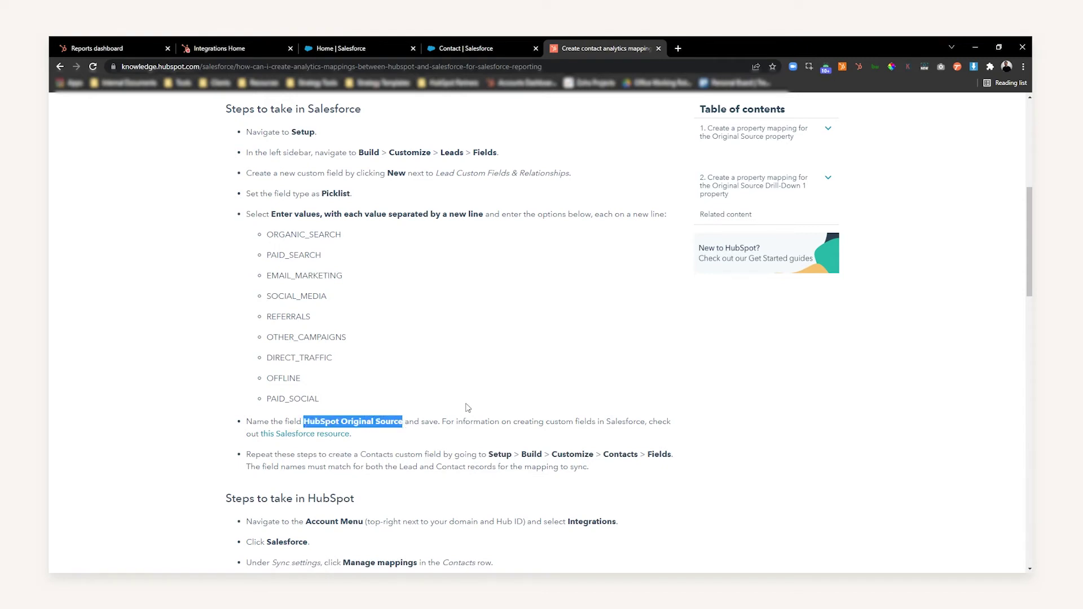
{"action": "left_click", "coordinate": [515, 45]}
{"action": "key", "text": "ctrl+v"}
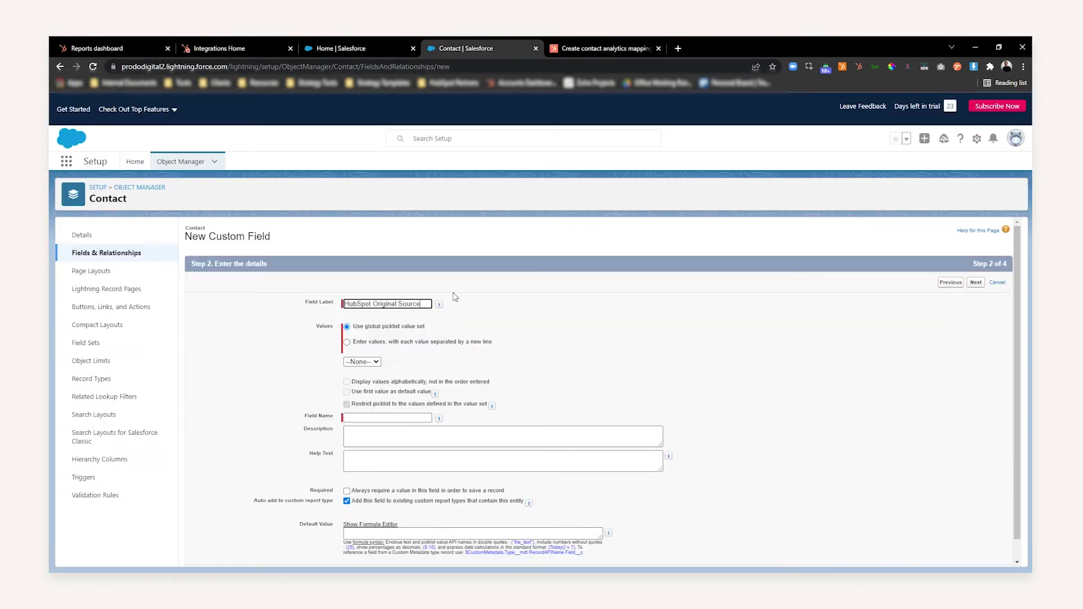
{"action": "left_click", "coordinate": [287, 317]}
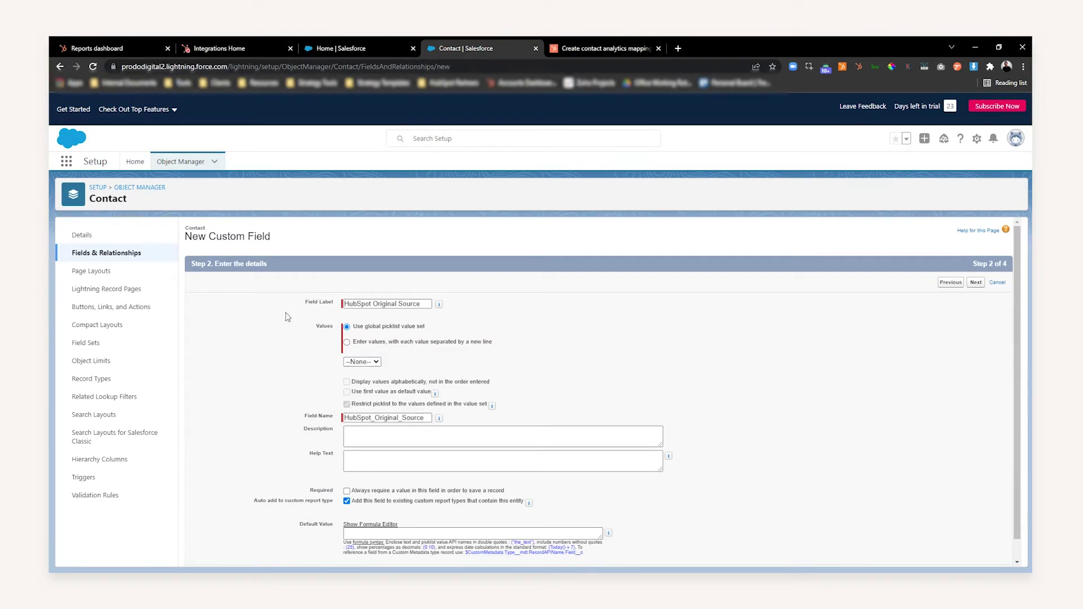
{"action": "left_click", "coordinate": [348, 343]}
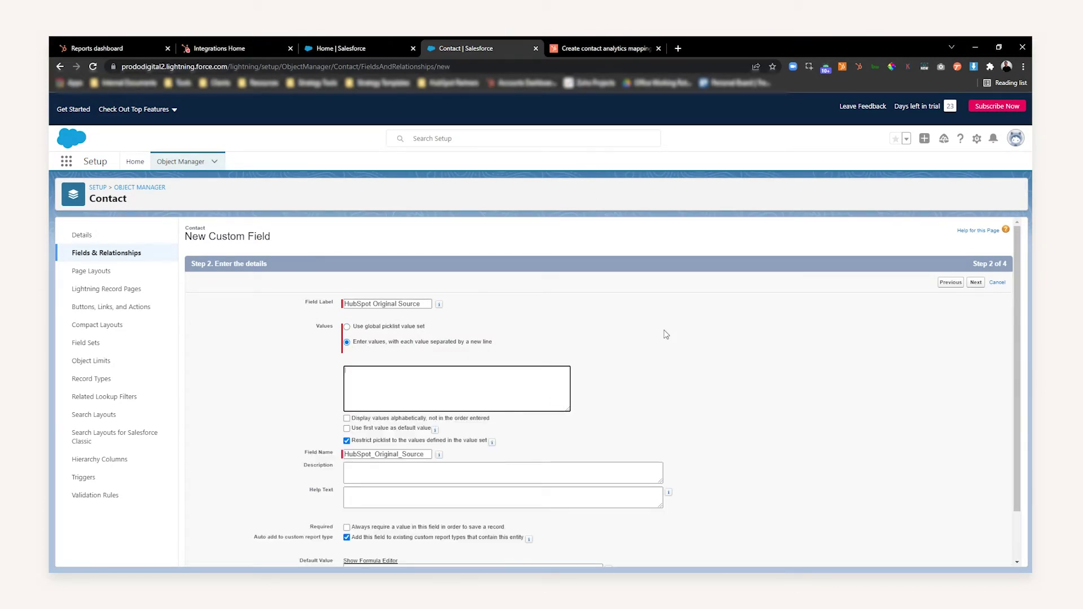
Paste the source values ORGANIC_SEARCH through PAID_SOCIAL from the article into the values box.
{"action": "left_click", "coordinate": [600, 48]}
{"action": "left_click", "coordinate": [307, 301]}
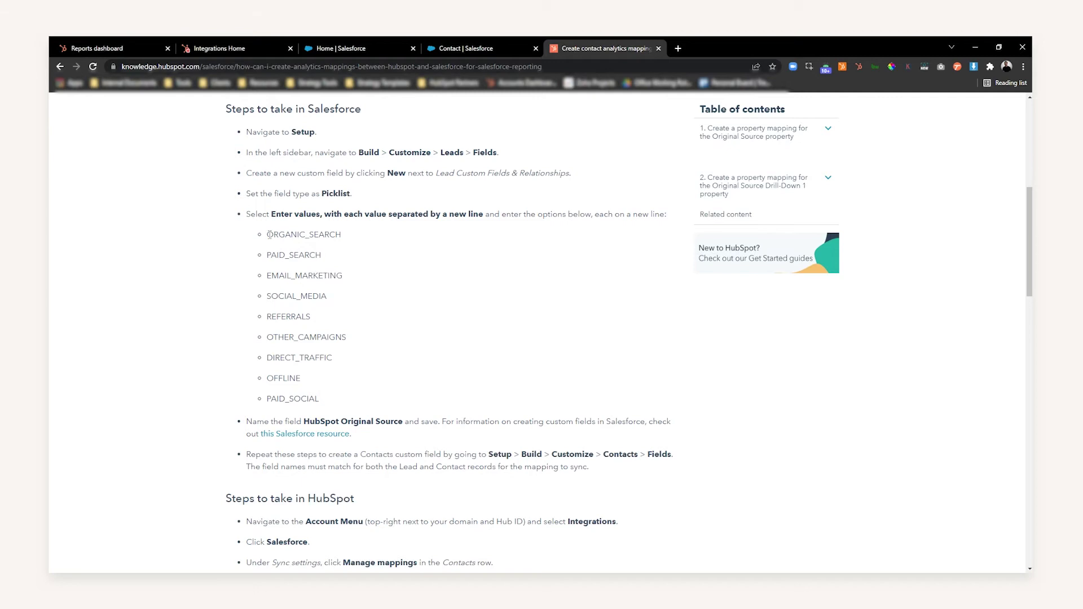
{"action": "left_click_drag", "start_coordinate": [269, 234], "coordinate": [353, 235]}
{"action": "key", "text": "ctrl+c"}
{"action": "left_click", "coordinate": [520, 41]}
{"action": "key", "text": "ctrl+v"}
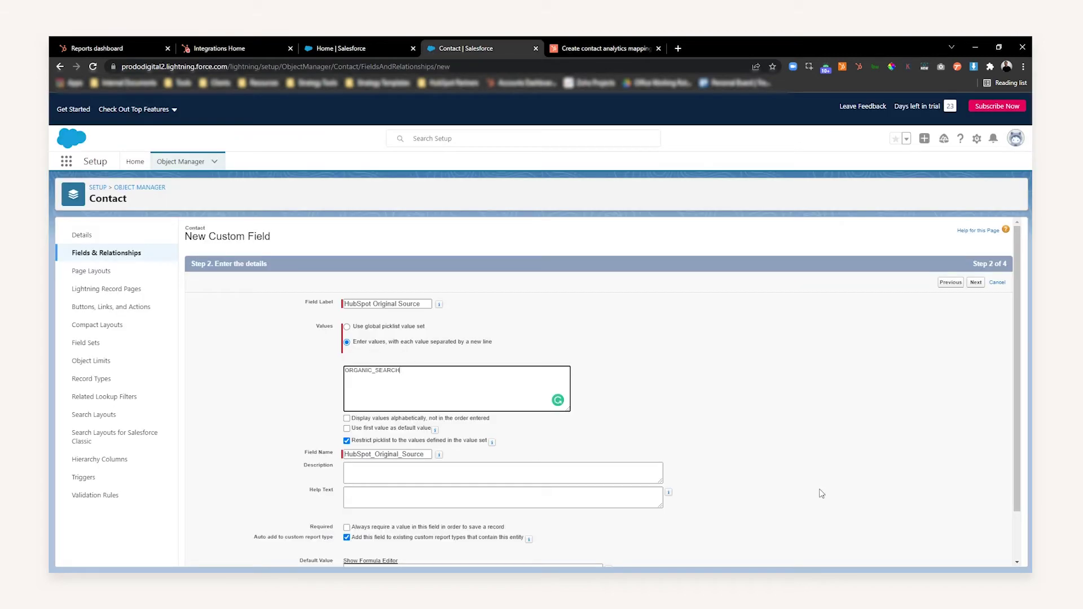
{"action": "key", "text": "ctrl+v"}
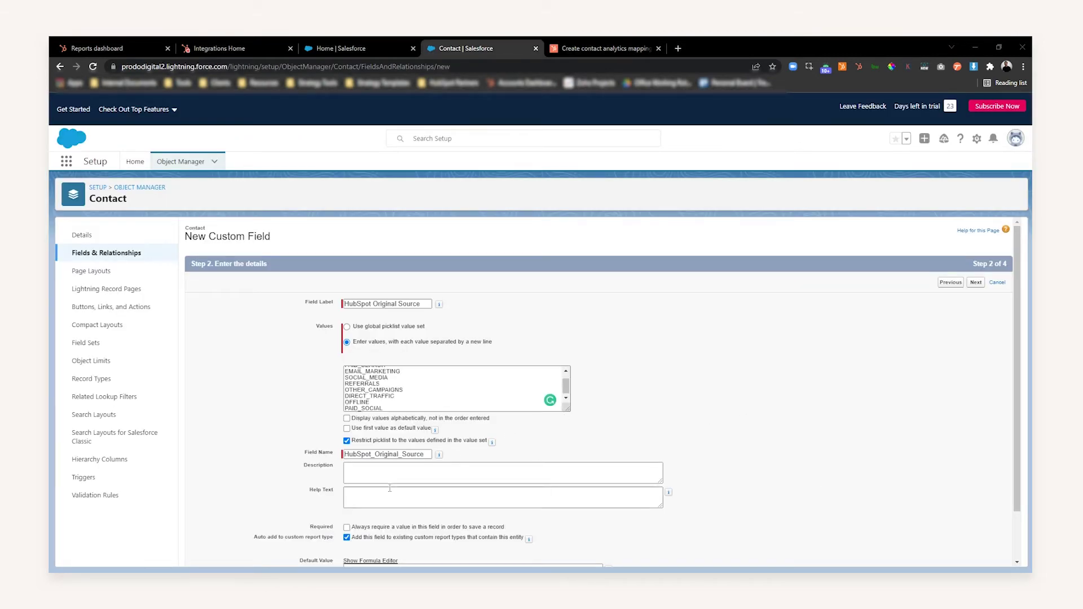
{"action": "scroll", "coordinate": [839, 449], "scroll_direction": "down", "scroll_amount": 1}
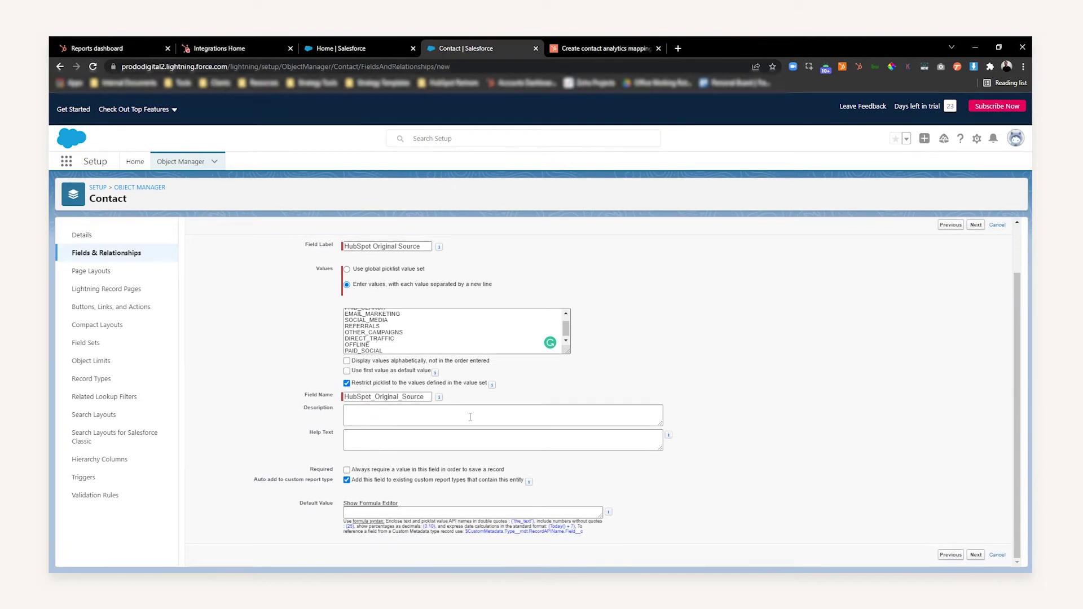
{"action": "scroll", "coordinate": [403, 340], "scroll_direction": "up", "scroll_amount": 1}
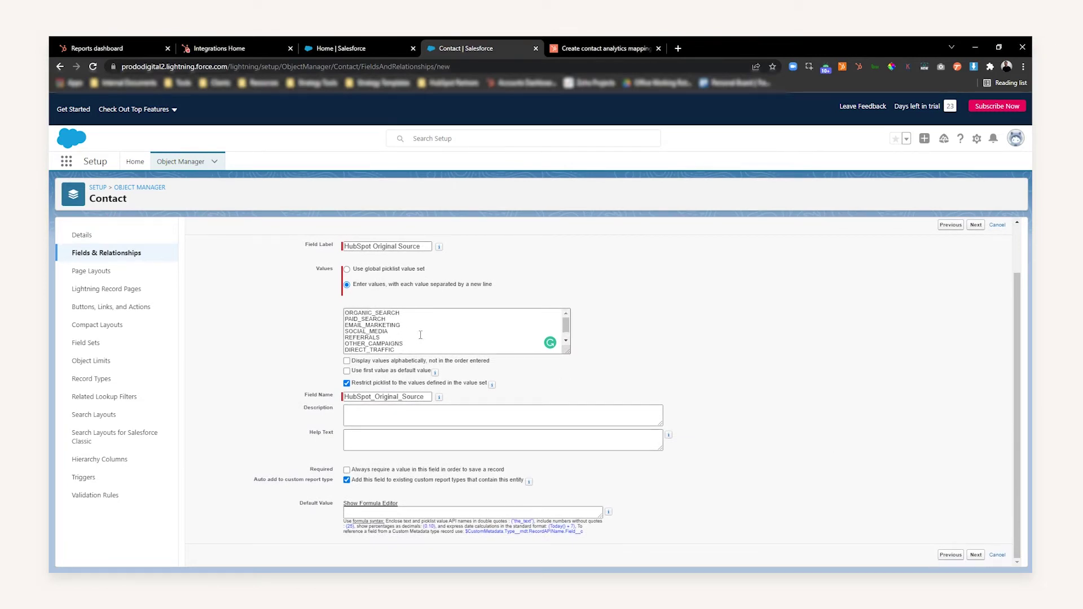
Accept default field-level security and page layouts, saving the Contact HubSpot Original Source picklist.
{"action": "left_click", "coordinate": [976, 224]}
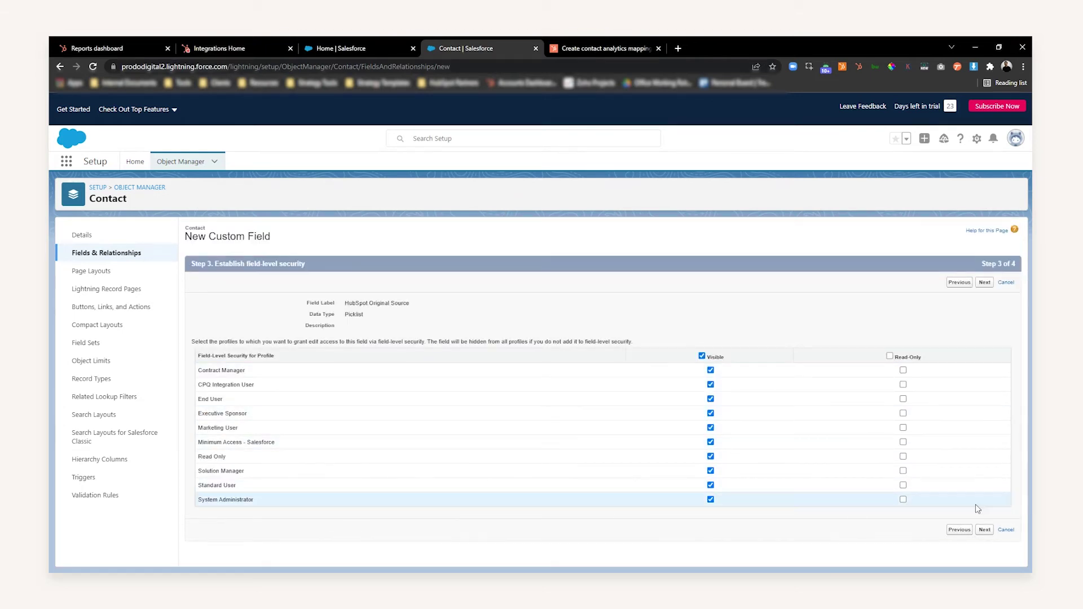
{"action": "left_click", "coordinate": [985, 283]}
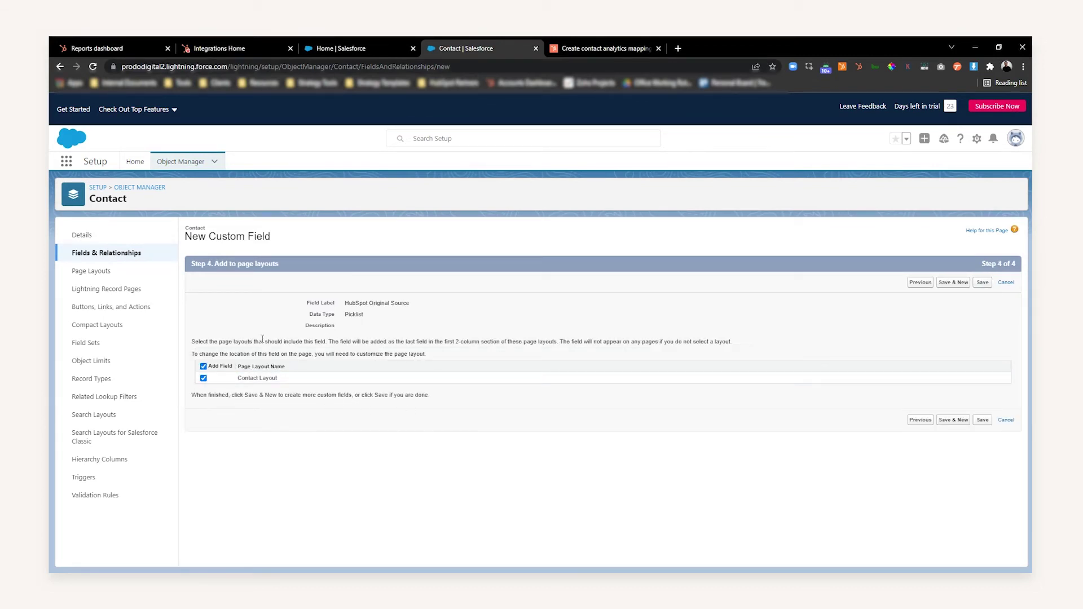
{"action": "left_click", "coordinate": [983, 283]}
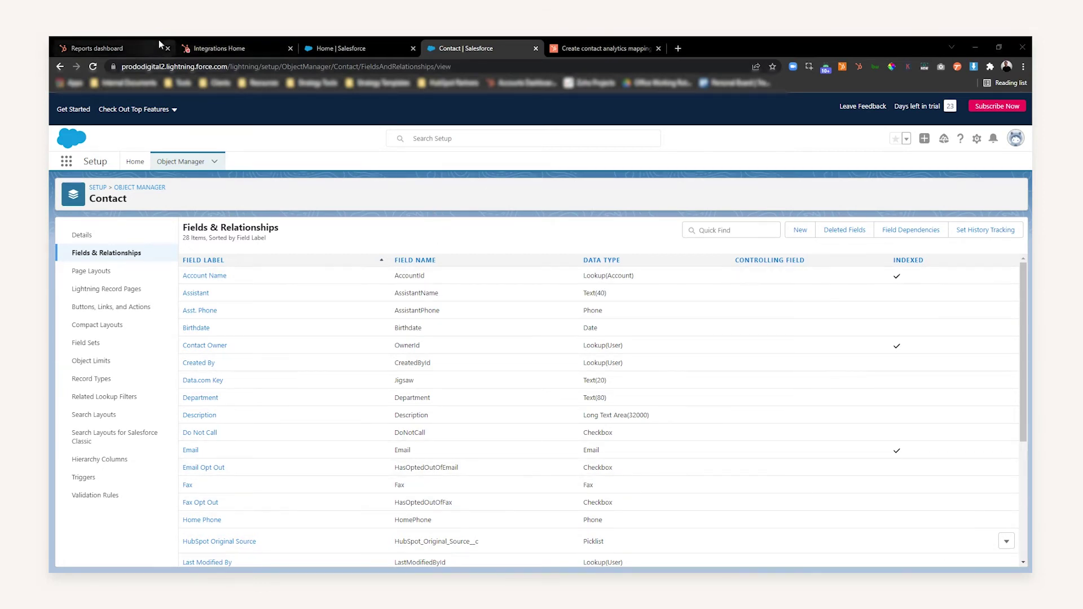
Go to HubSpot's Salesforce contact mappings and begin adding a new field mapping.
{"action": "left_click", "coordinate": [229, 49]}
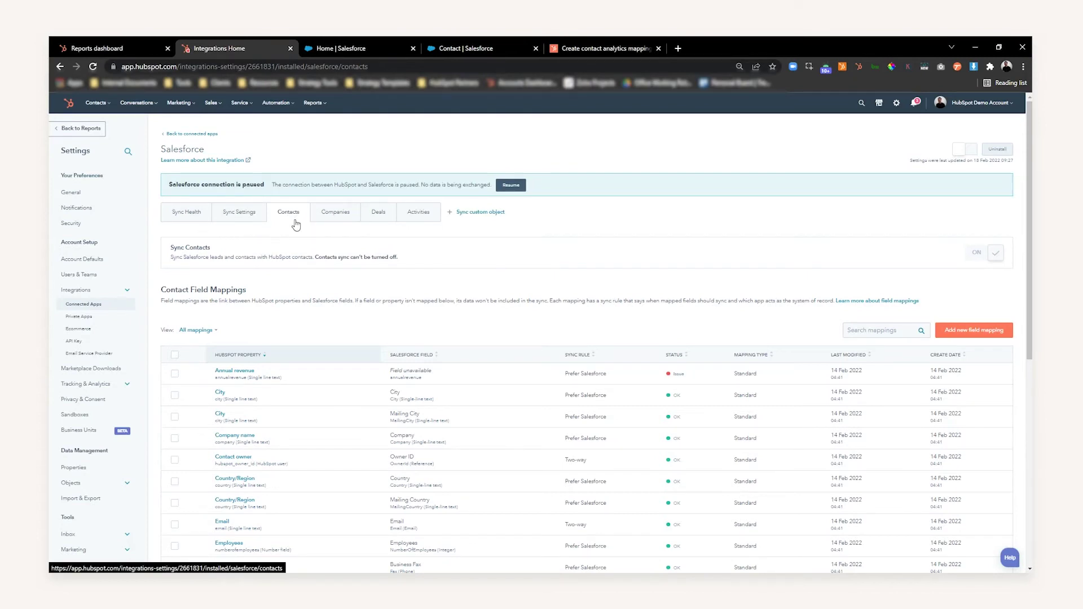
{"action": "scroll", "coordinate": [296, 227], "scroll_direction": "down", "scroll_amount": 1}
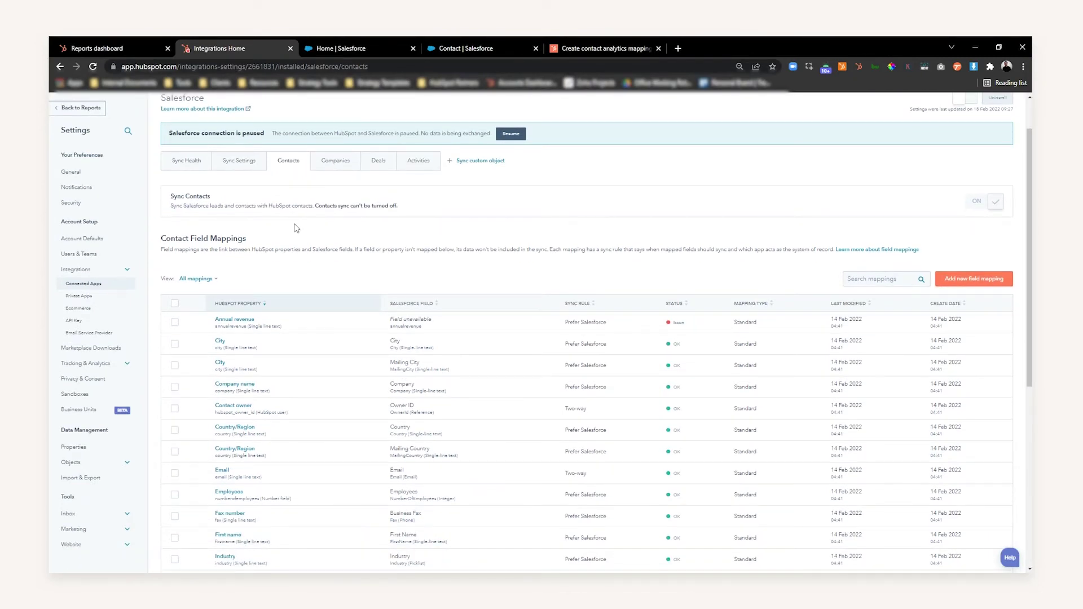
{"action": "left_click", "coordinate": [971, 282]}
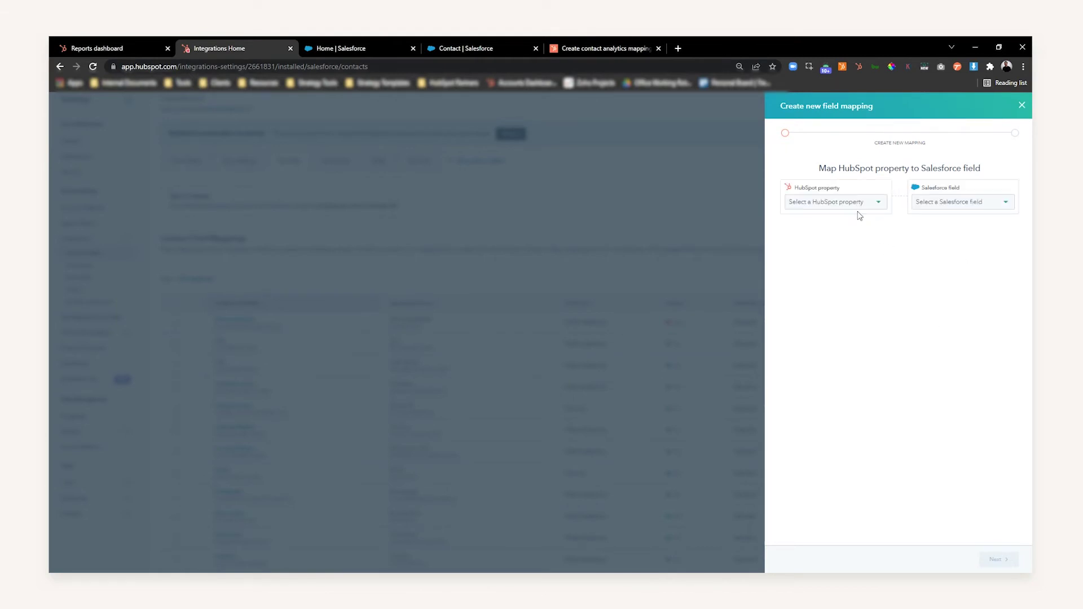
Map HubSpot's Original Source property to Salesforce's HubSpot Original Source field with Two-way sync.
{"action": "left_click", "coordinate": [854, 209]}
{"action": "type", "text": "origina"}
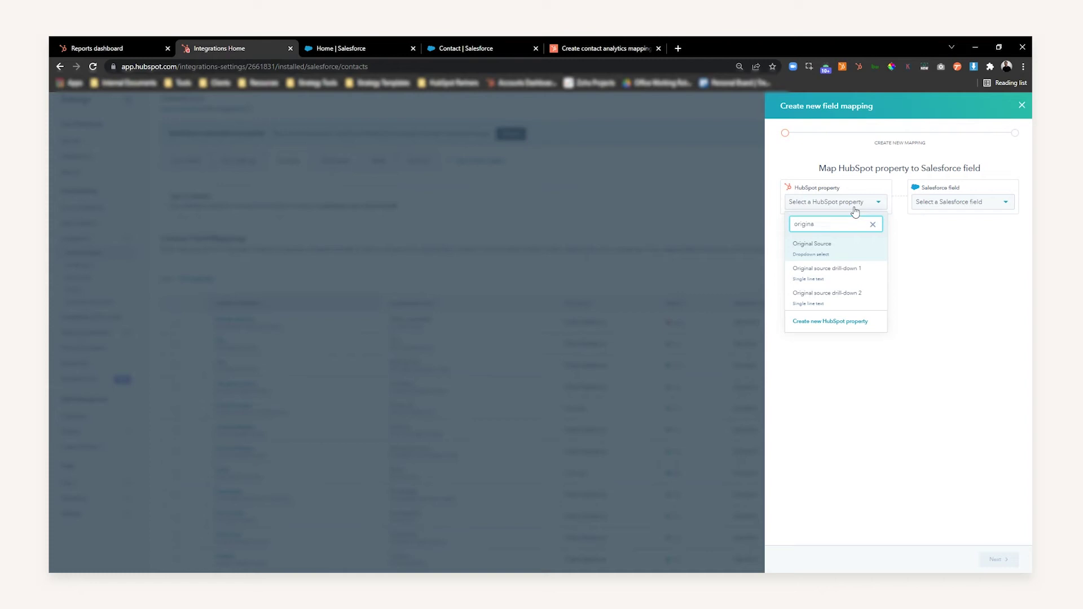
{"action": "key", "text": "Return"}
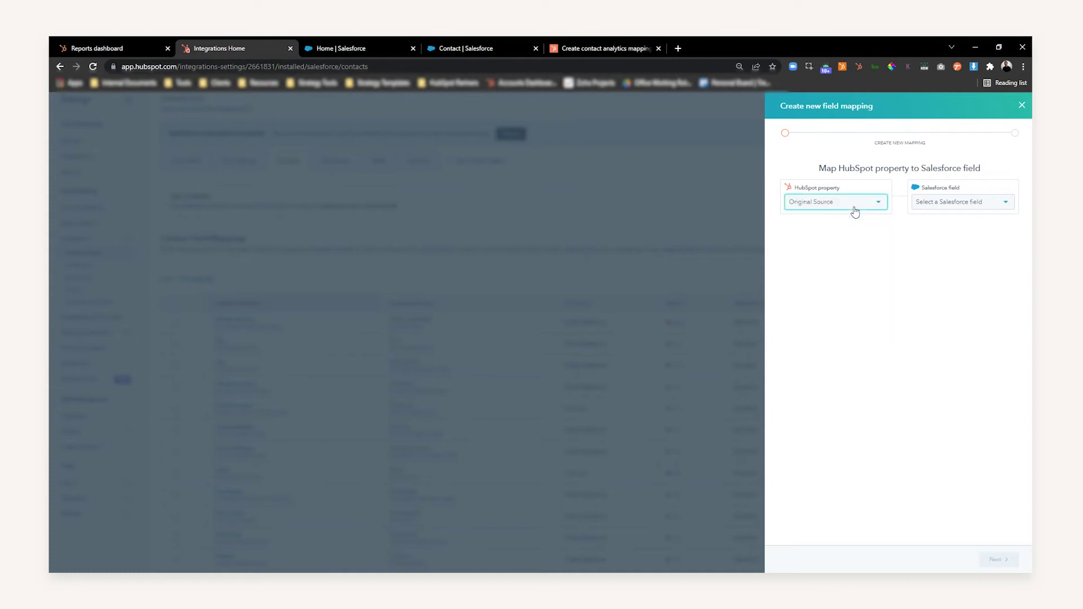
{"action": "left_click", "coordinate": [945, 210]}
{"action": "type", "text": "origi"}
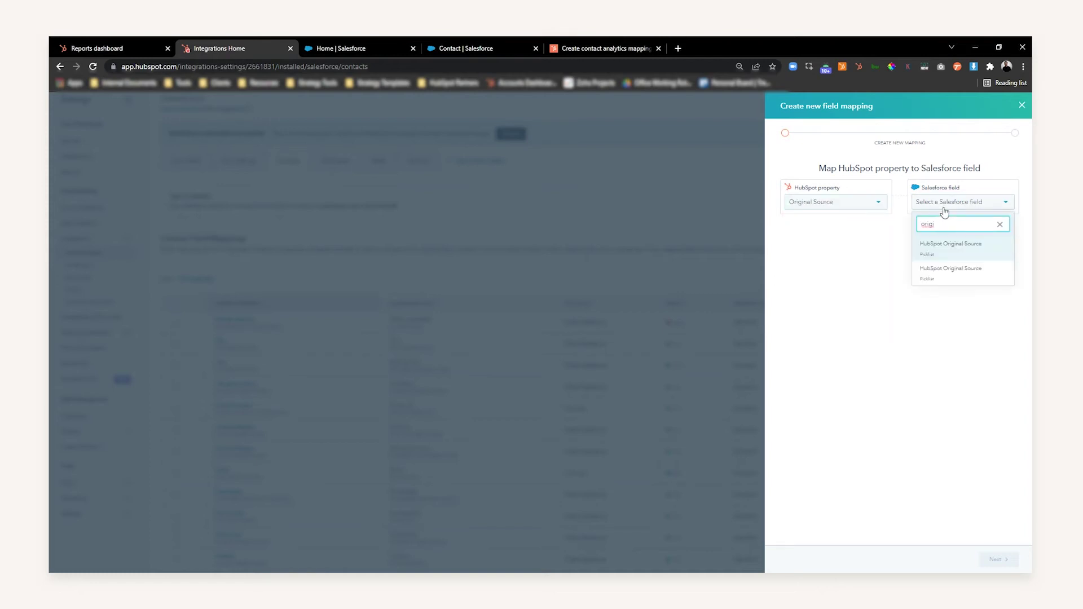
{"action": "key", "text": "Return"}
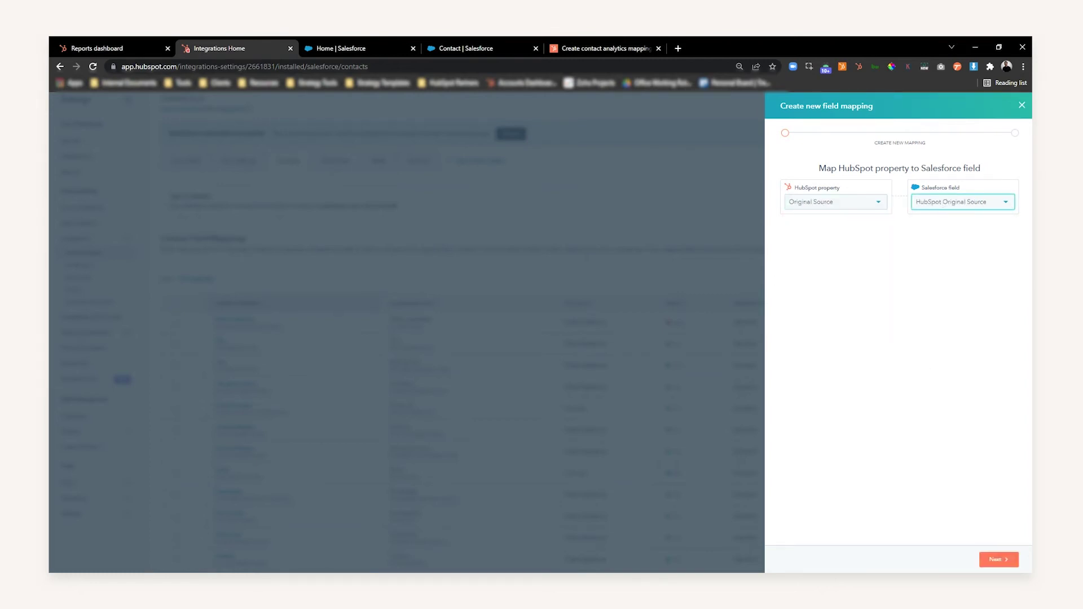
{"action": "left_click", "coordinate": [998, 559]}
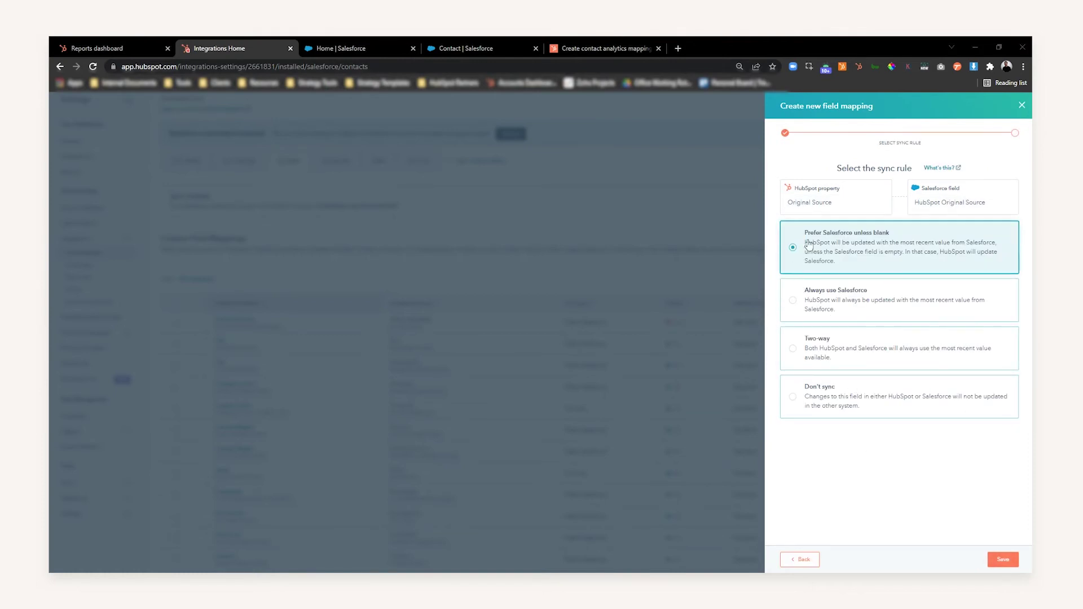
{"action": "left_click", "coordinate": [812, 349]}
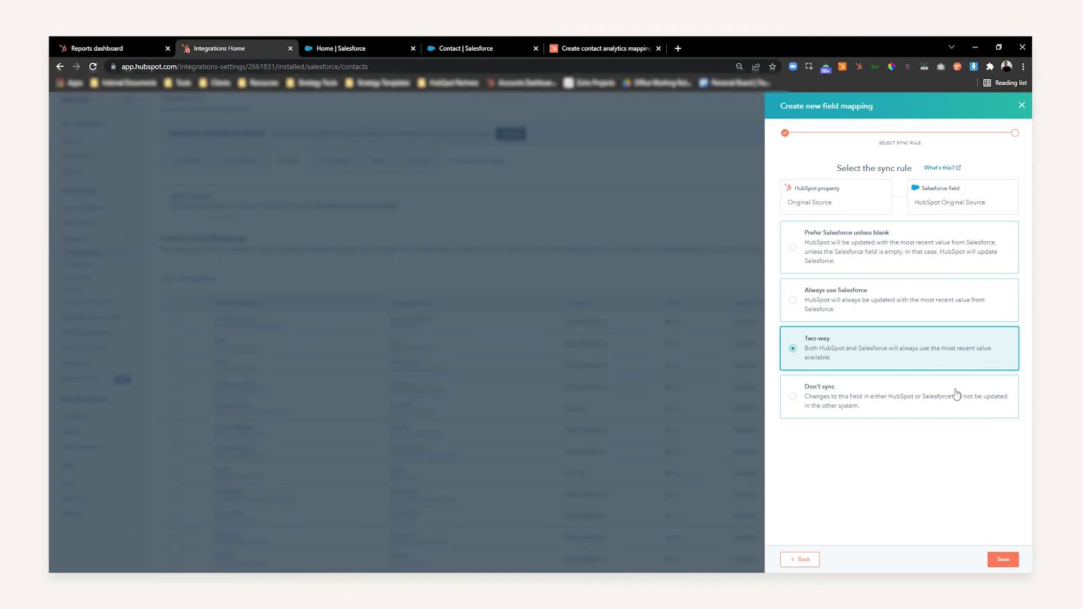
{"action": "left_click", "coordinate": [1004, 561]}
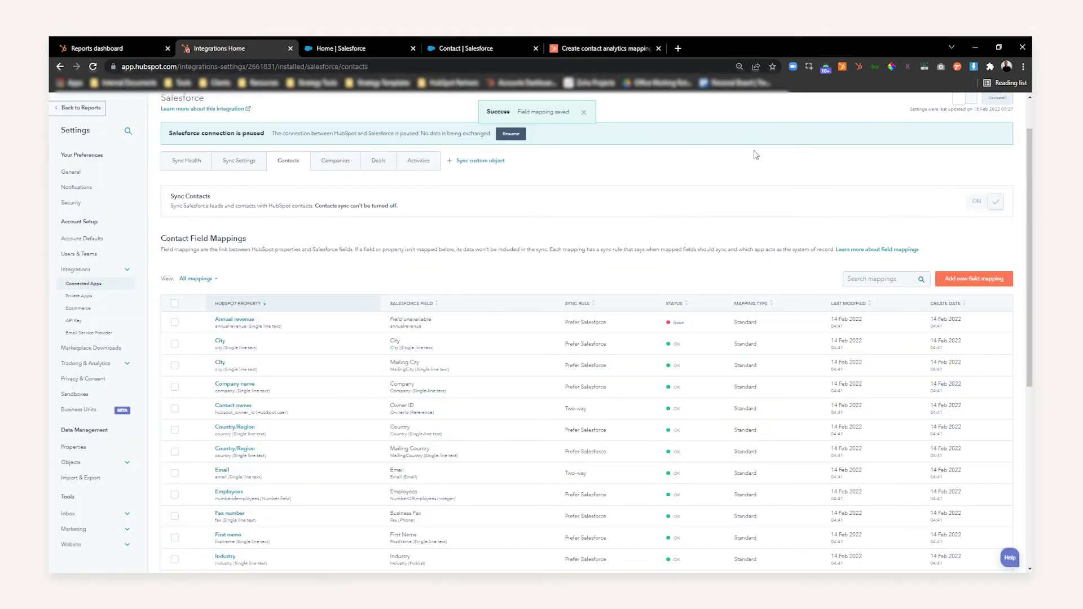
Filter HubSpot contact mappings by 'orig' and check that Original Source syncs Two-way.
{"action": "left_click", "coordinate": [863, 274]}
{"action": "type", "text": "original"}
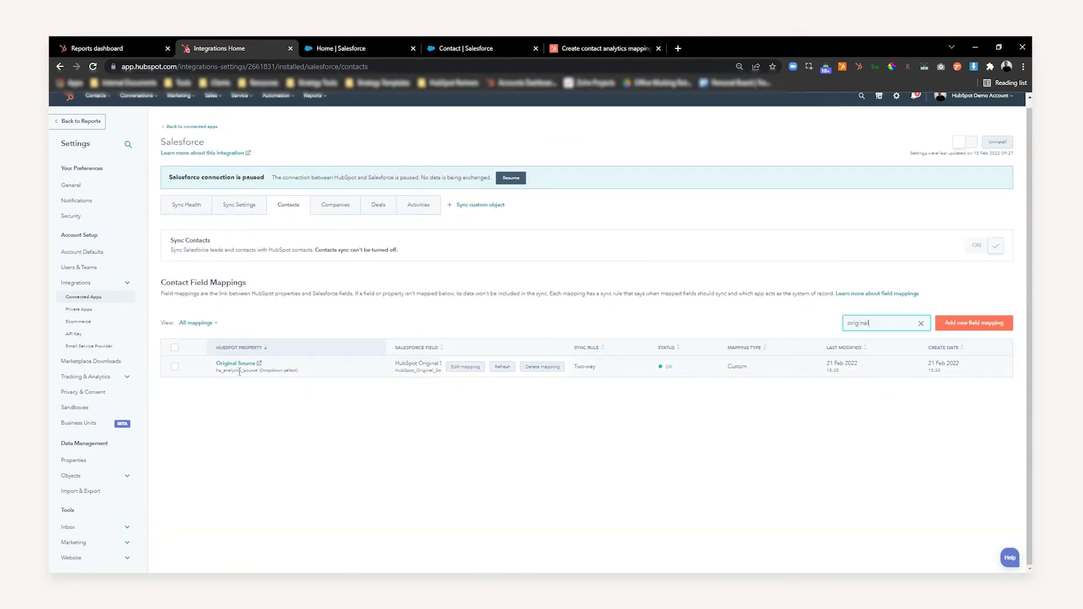
{"action": "left_click", "coordinate": [240, 372]}
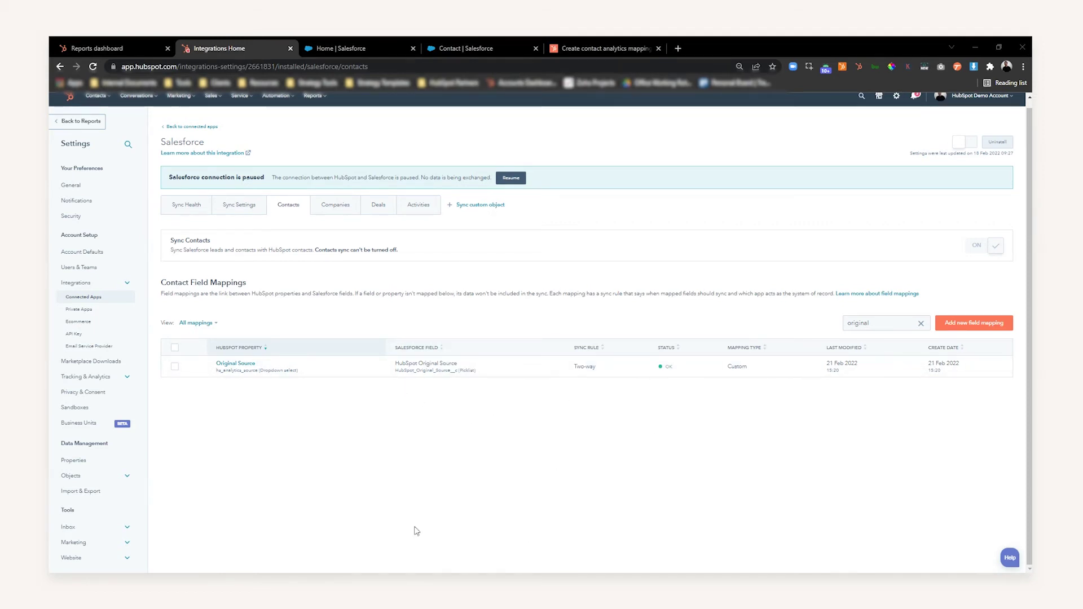
{"action": "mouse_move", "coordinate": [413, 369]}
Go back to Object Manager and open the Lead object's Fields & Relationships list.
{"action": "left_click", "coordinate": [495, 50]}
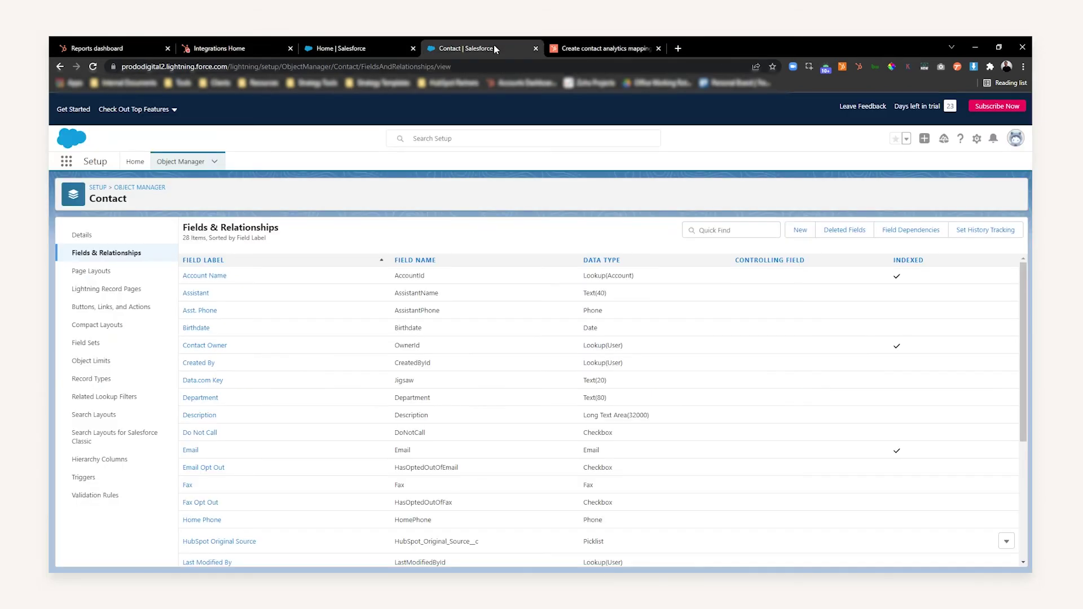
{"action": "left_click", "coordinate": [141, 187]}
{"action": "scroll", "coordinate": [231, 324], "scroll_direction": "down", "scroll_amount": 4}
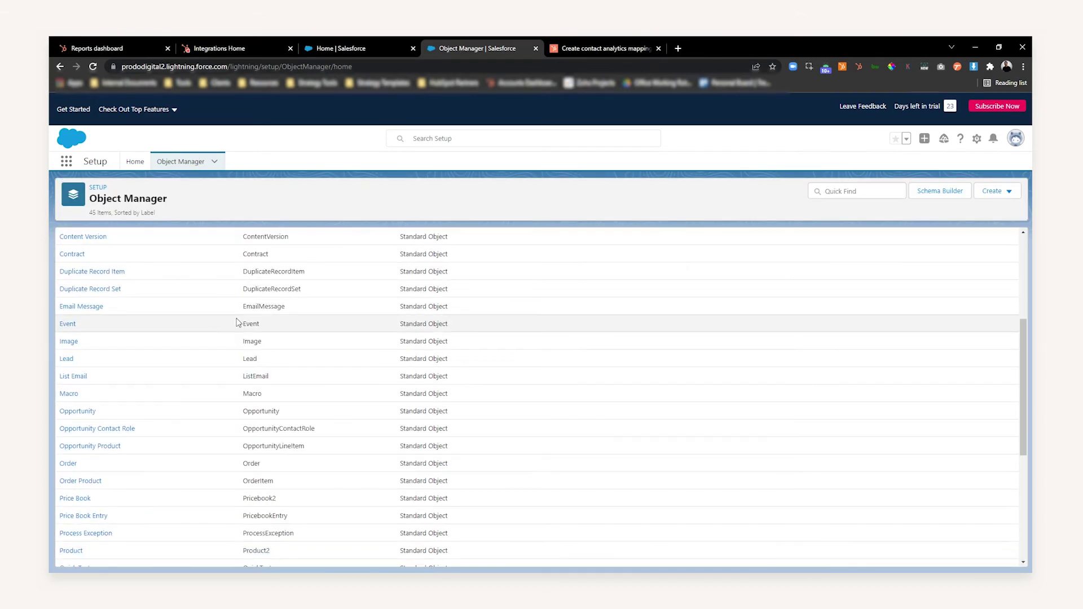
{"action": "left_click", "coordinate": [67, 360]}
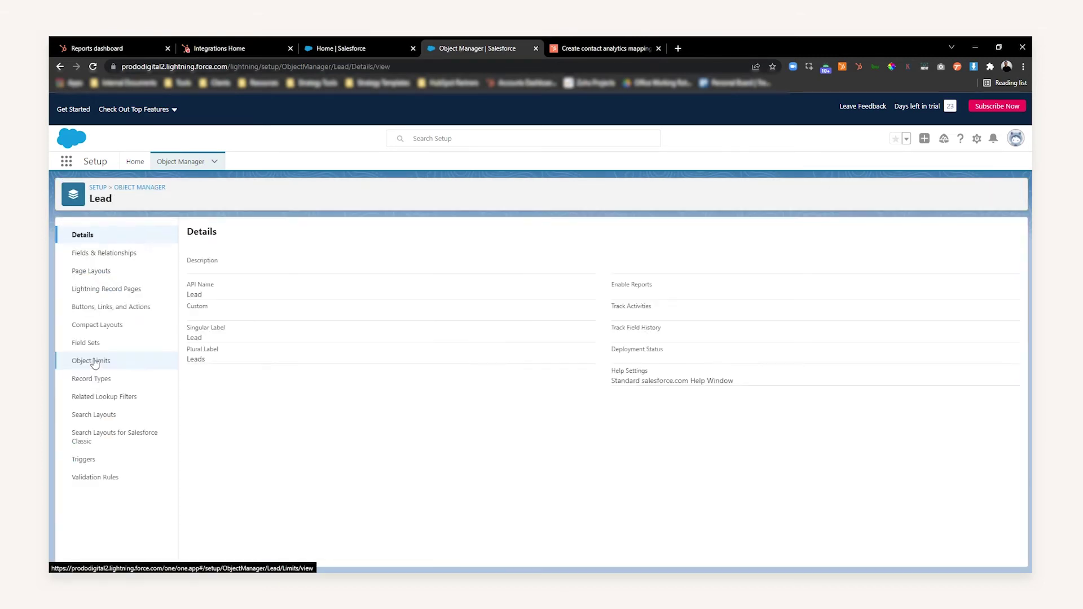
{"action": "left_click", "coordinate": [101, 254]}
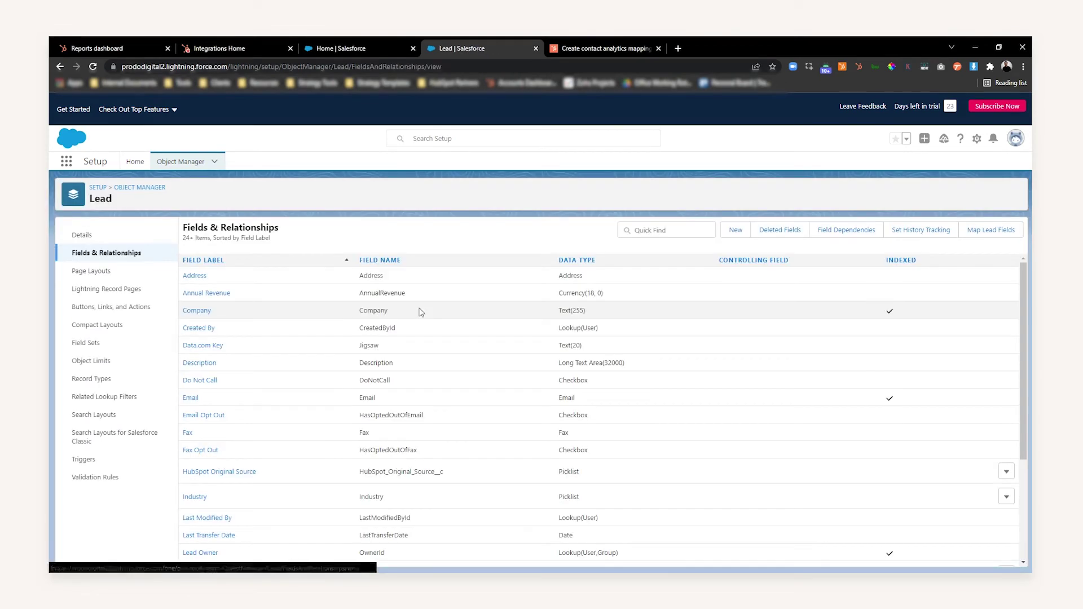
Start a new Lead custom field with the Text data type and move on to its details.
{"action": "left_click", "coordinate": [735, 229]}
{"action": "scroll", "coordinate": [239, 428], "scroll_direction": "down", "scroll_amount": 1}
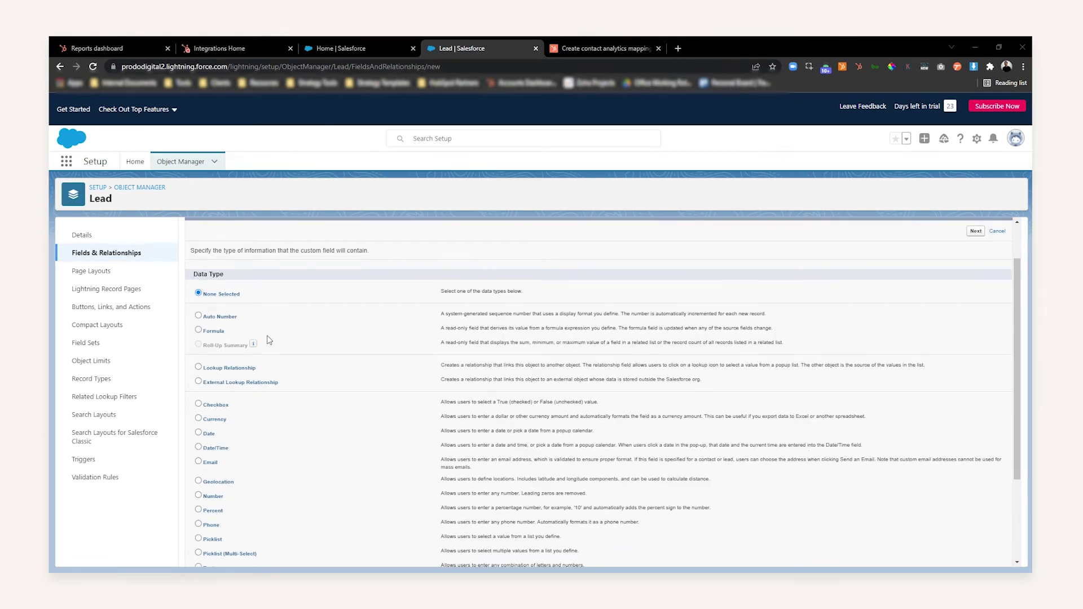
{"action": "scroll", "coordinate": [1015, 324], "scroll_direction": "down", "scroll_amount": 2}
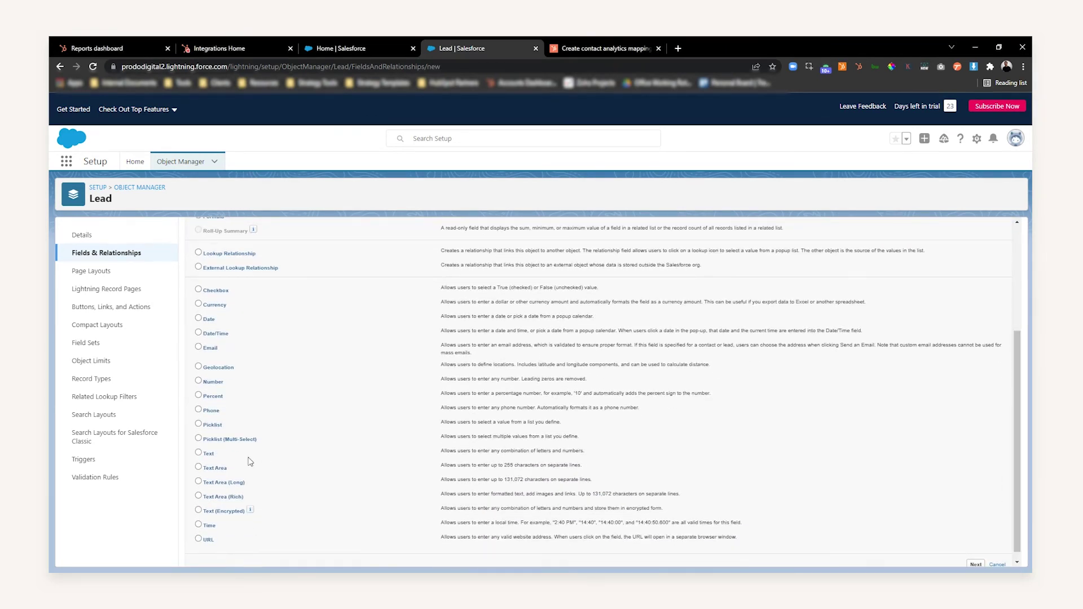
{"action": "left_click", "coordinate": [200, 455]}
{"action": "scroll", "coordinate": [708, 402], "scroll_direction": "down", "scroll_amount": 1}
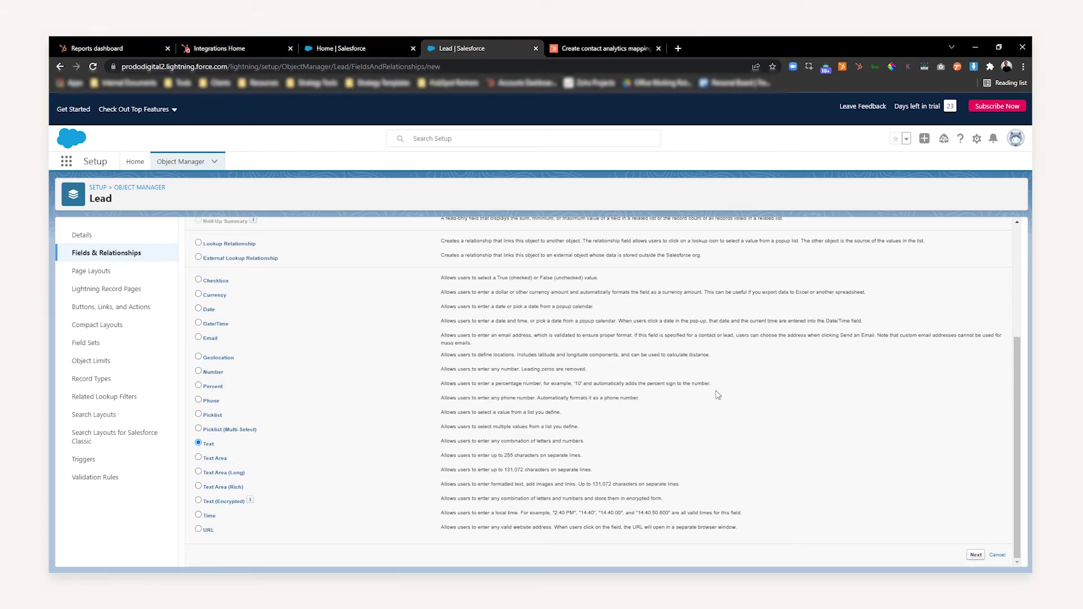
{"action": "left_click", "coordinate": [976, 555]}
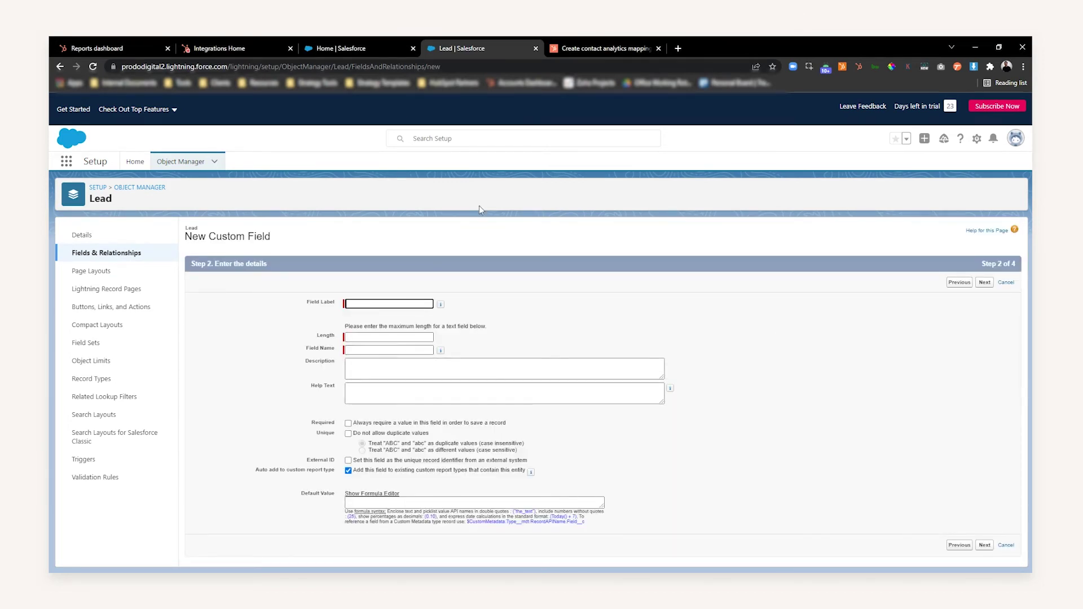
Copy 'HubSpot Original Source Drill-Down 1' from the help article into the Lead Field Label.
{"action": "left_click", "coordinate": [609, 50]}
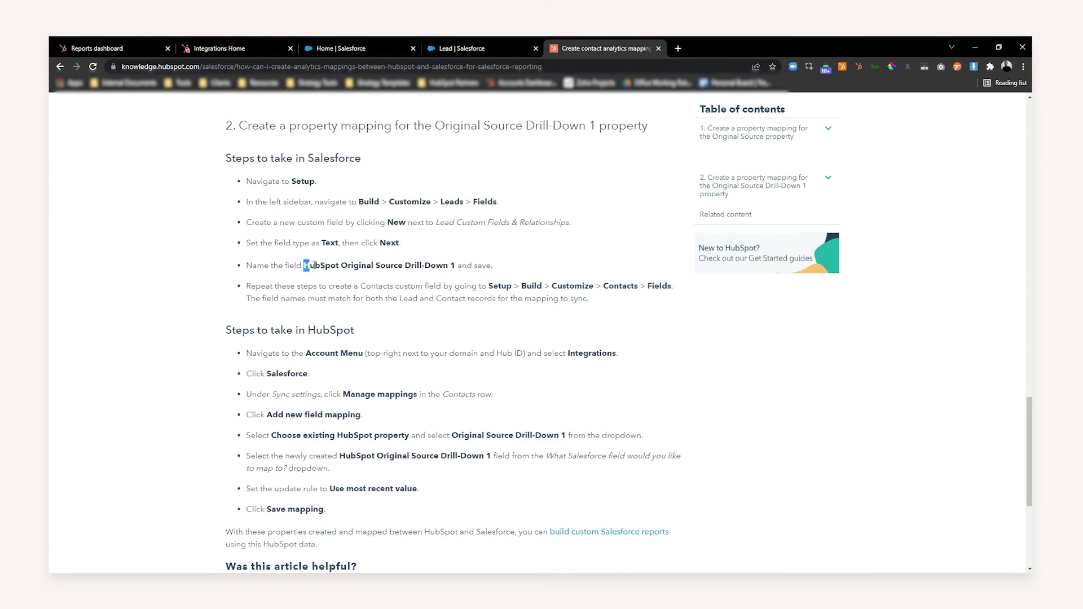
{"action": "left_click_drag", "start_coordinate": [314, 265], "coordinate": [456, 267]}
{"action": "key", "text": "ctrl+c"}
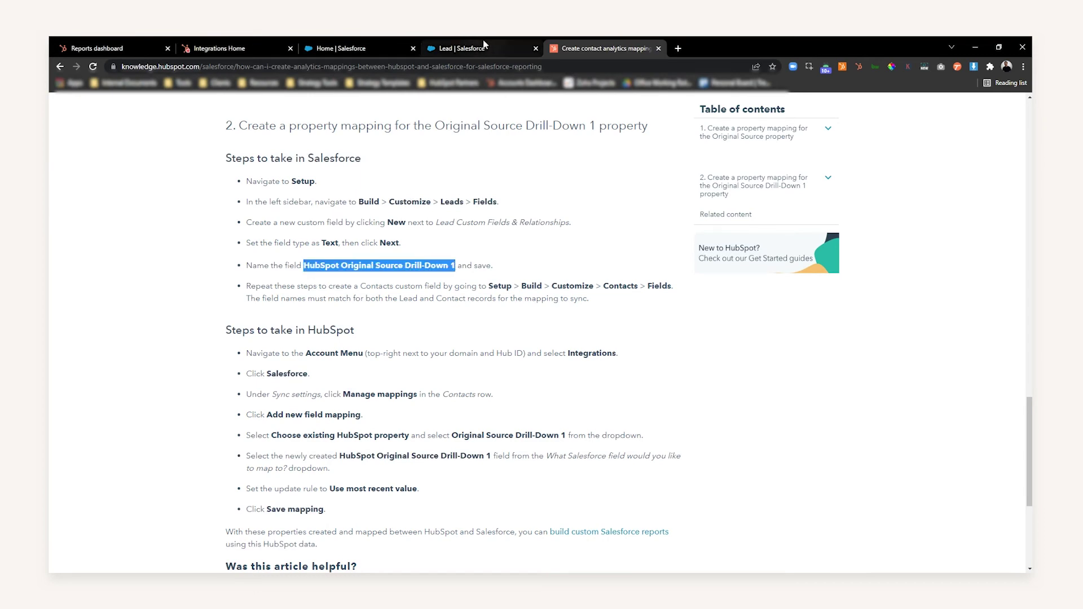
{"action": "left_click", "coordinate": [462, 48]}
{"action": "key", "text": "ctrl+v"}
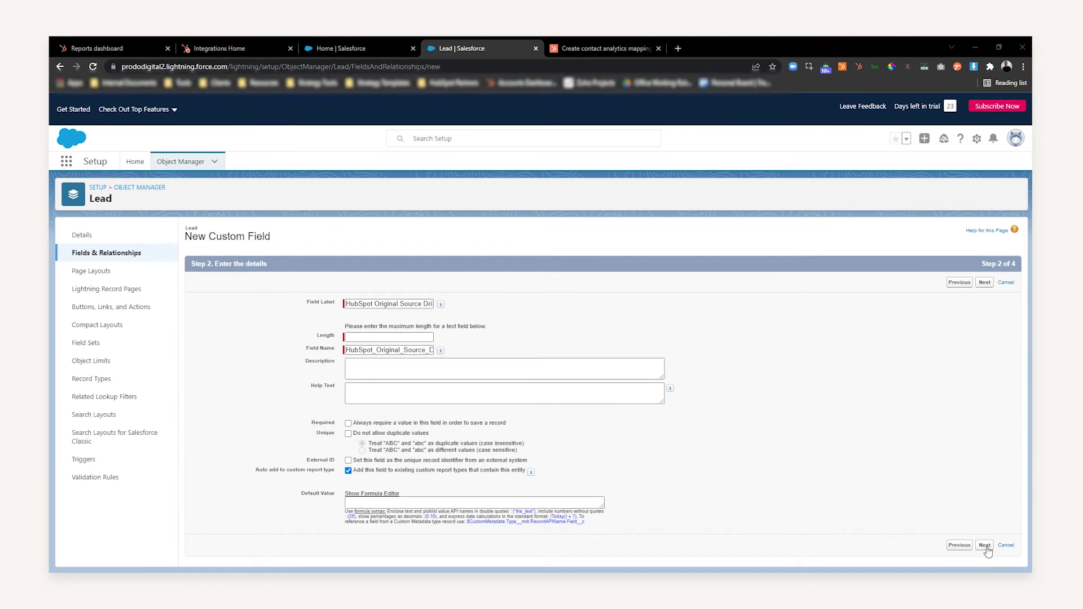
{"action": "left_click", "coordinate": [984, 545]}
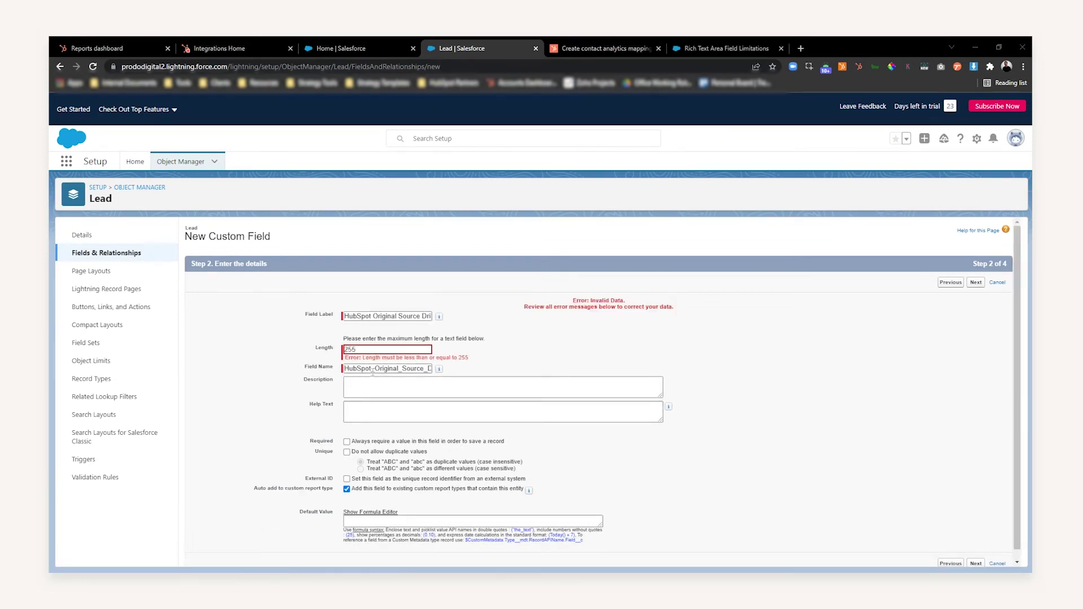
Set length 255, keep the default security and layouts, and save the Lead field.
{"action": "double_click", "coordinate": [350, 349]}
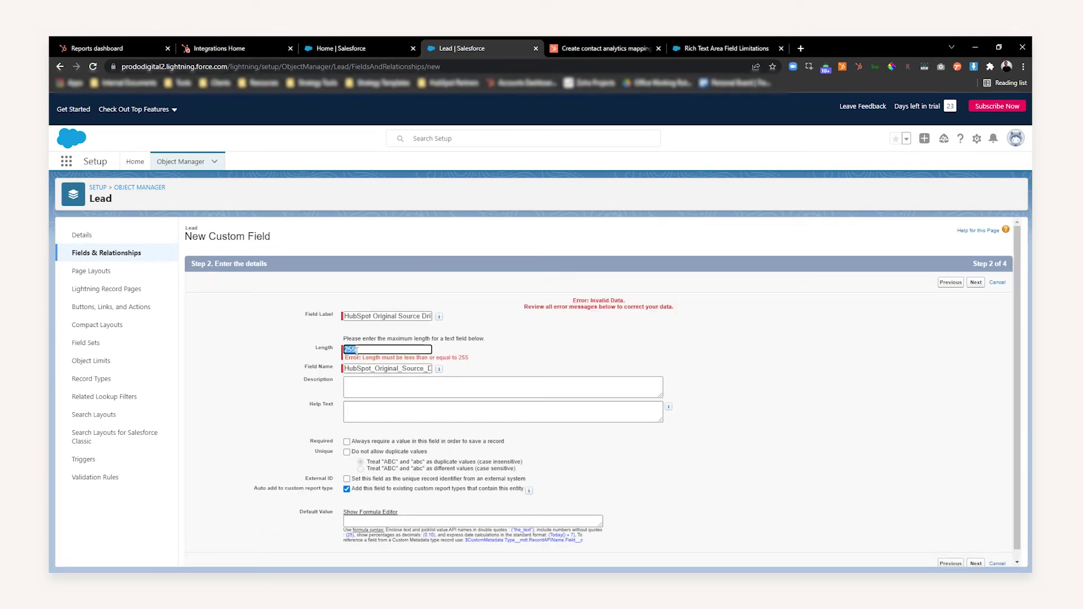
{"action": "left_click", "coordinate": [668, 359]}
{"action": "scroll", "coordinate": [783, 444], "scroll_direction": "down", "scroll_amount": 1}
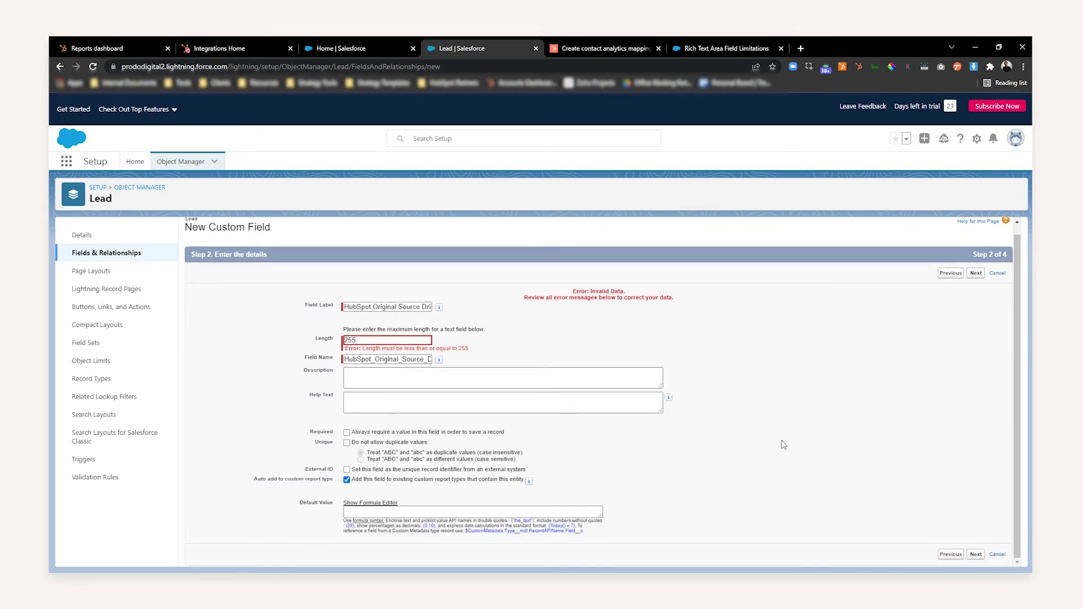
{"action": "left_click", "coordinate": [976, 555]}
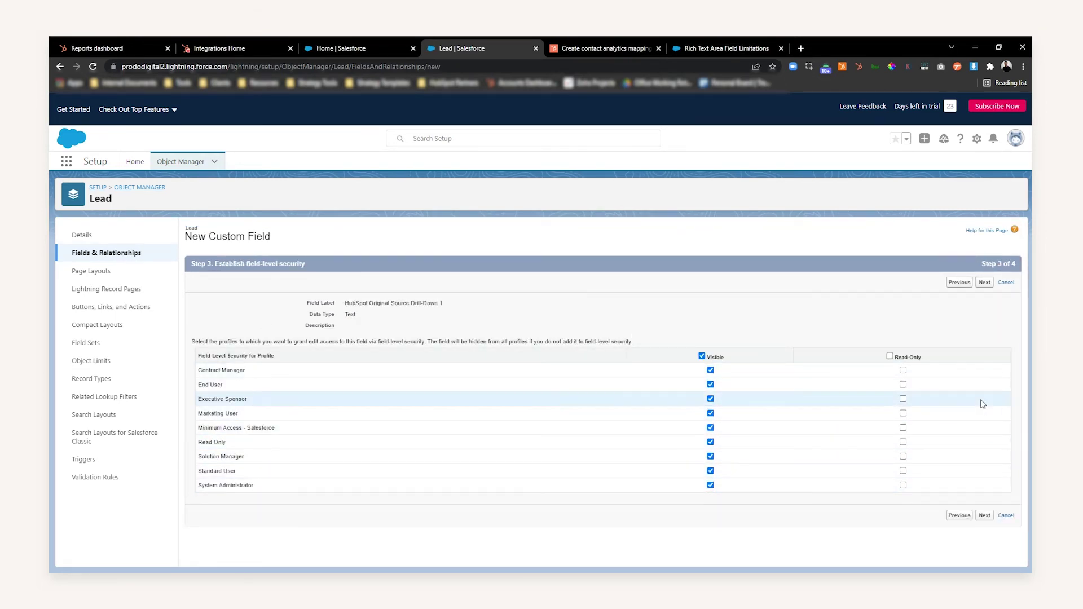
{"action": "left_click", "coordinate": [985, 283]}
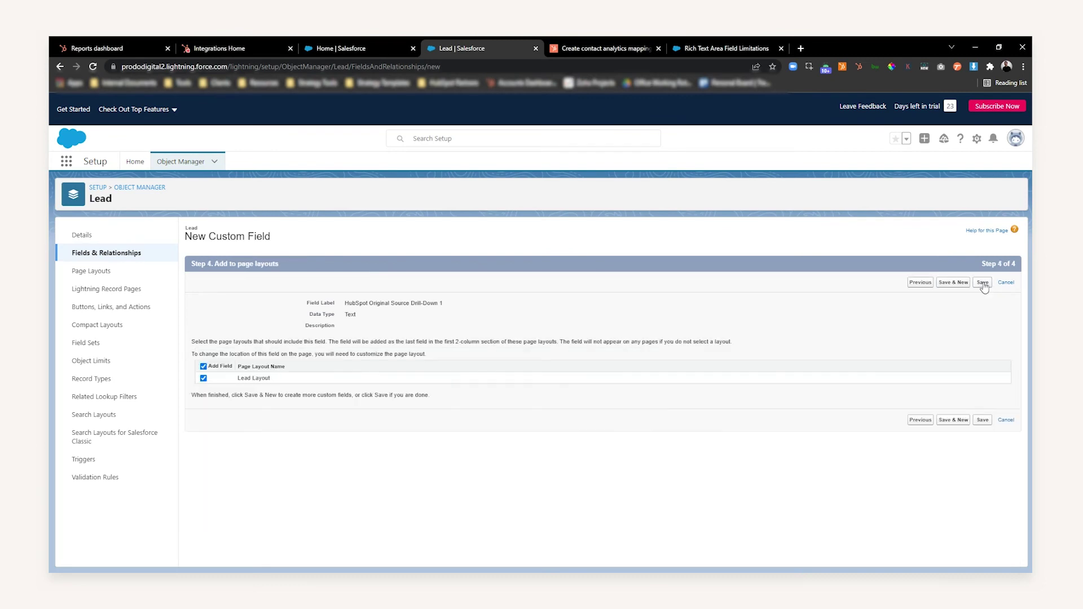
{"action": "left_click", "coordinate": [984, 283]}
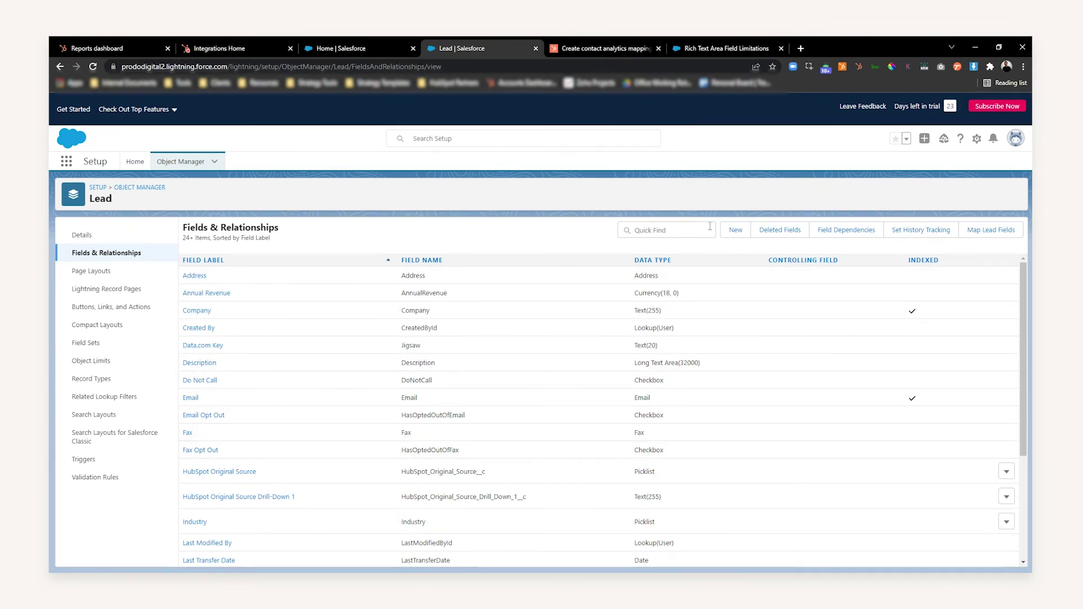
Filter Lead fields by 'dri' to confirm both fields, then return to Object Manager.
{"action": "left_click", "coordinate": [690, 228]}
{"action": "type", "text": "dri"}
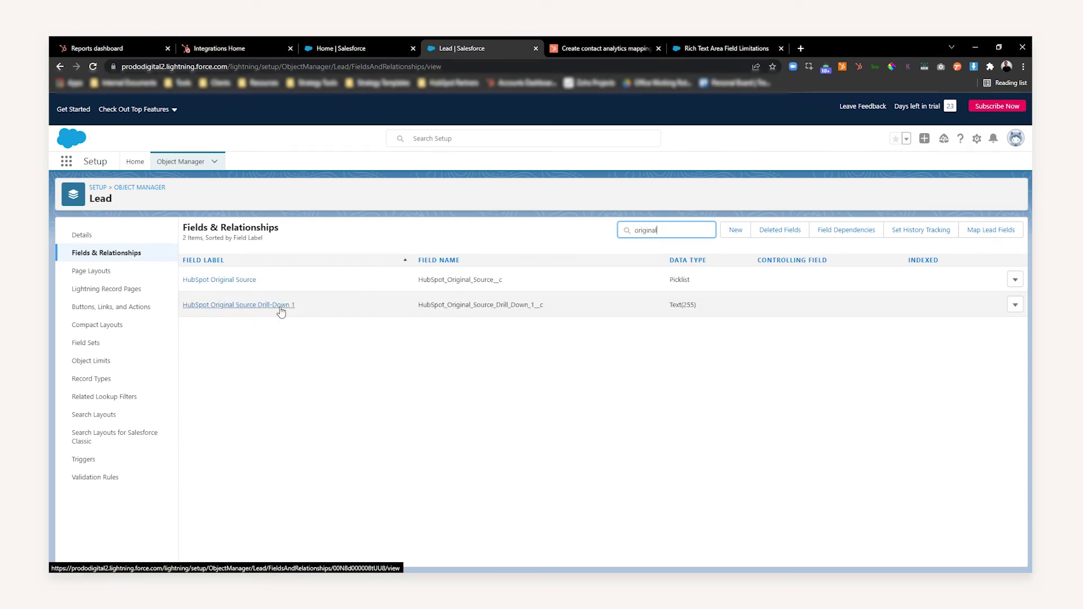
{"action": "left_click", "coordinate": [223, 255]}
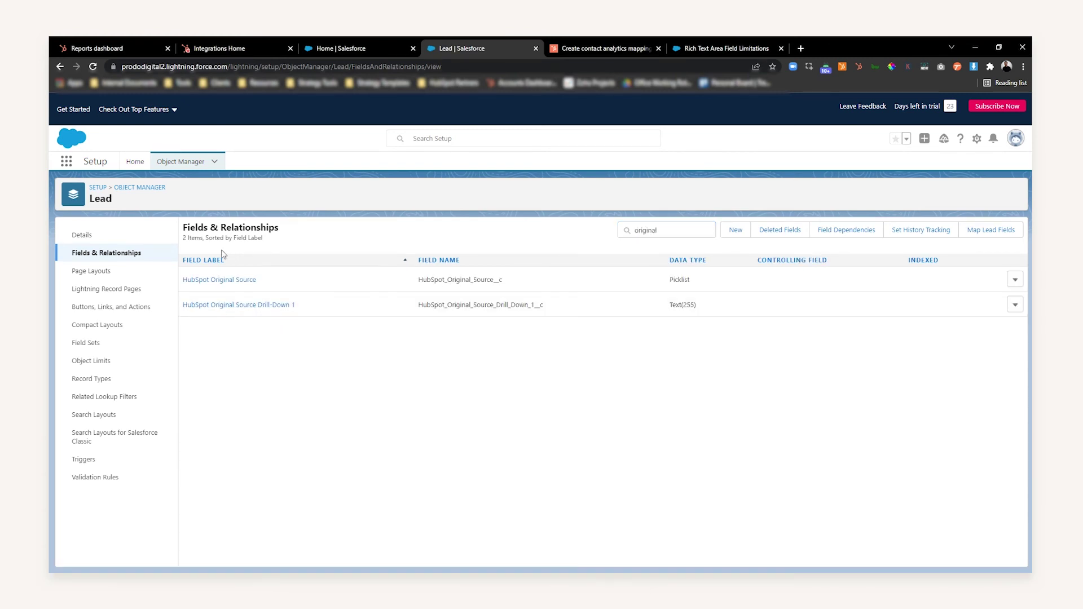
{"action": "left_click", "coordinate": [141, 189]}
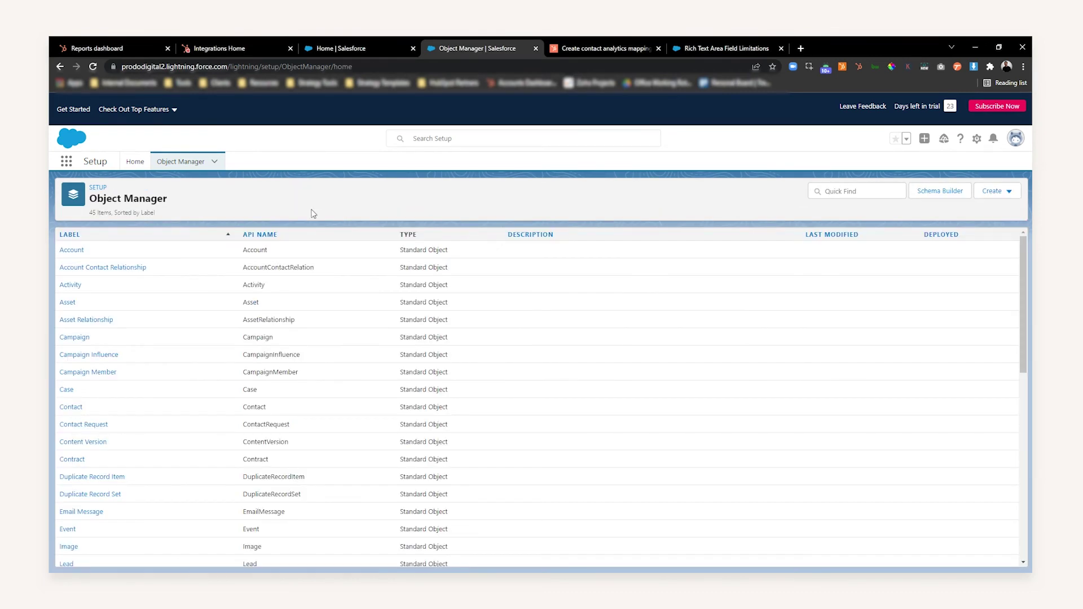
Start a new Text custom field on the Contact object.
{"action": "left_click", "coordinate": [71, 459]}
{"action": "left_click", "coordinate": [140, 187]}
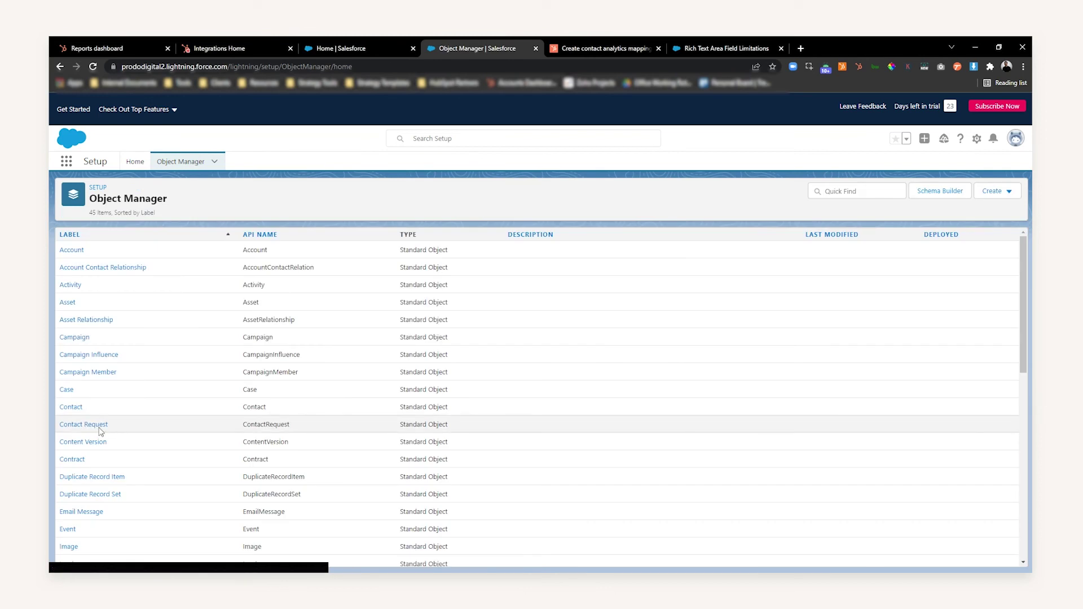
{"action": "left_click", "coordinate": [71, 406]}
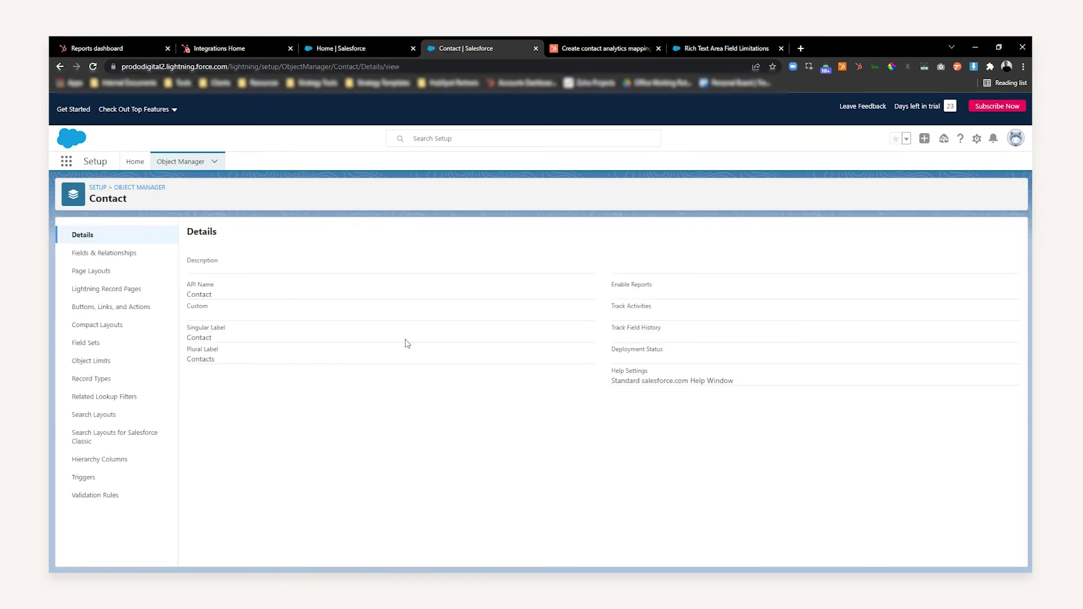
{"action": "left_click", "coordinate": [125, 252]}
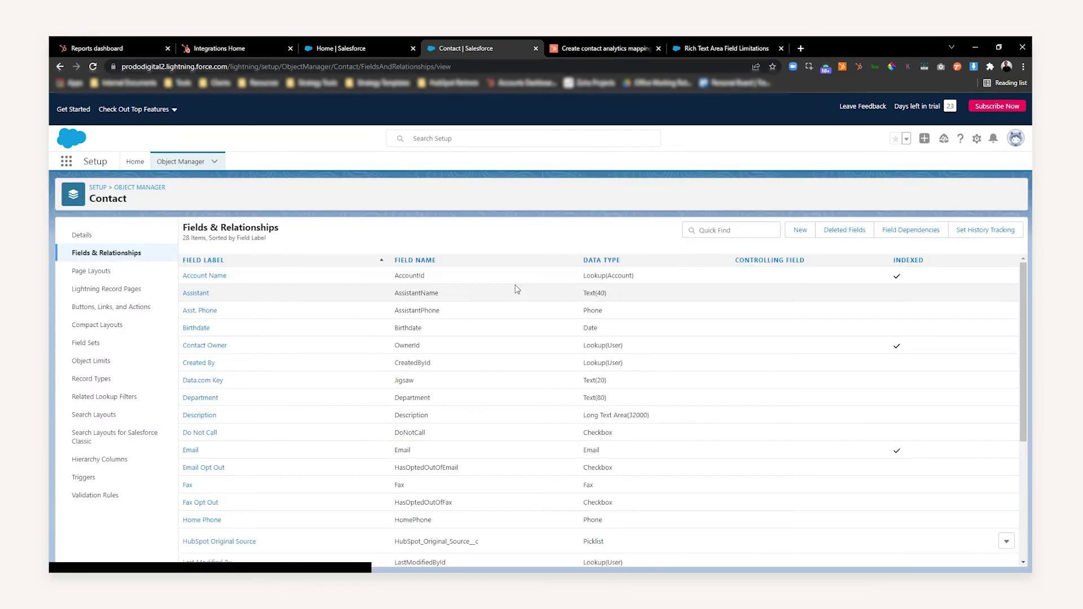
{"action": "left_click", "coordinate": [800, 230]}
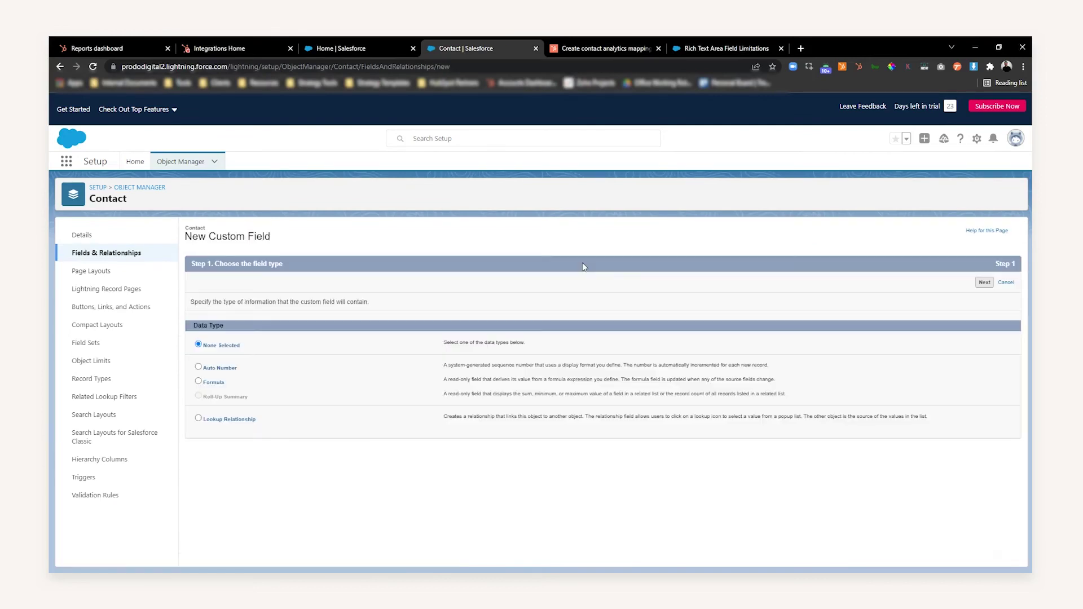
{"action": "scroll", "coordinate": [232, 429], "scroll_direction": "down", "scroll_amount": 3}
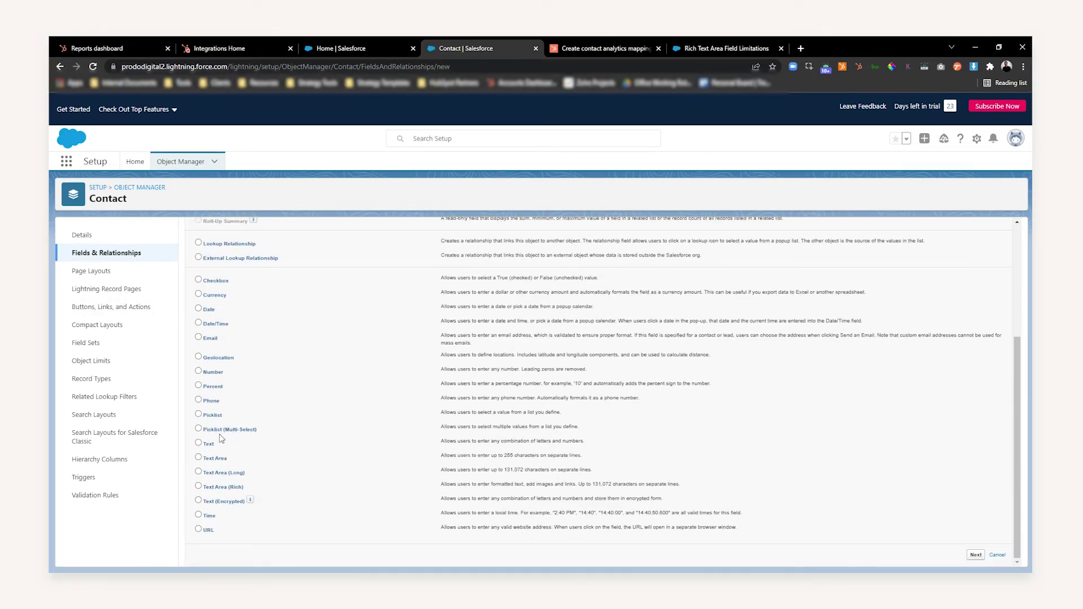
{"action": "left_click", "coordinate": [199, 444]}
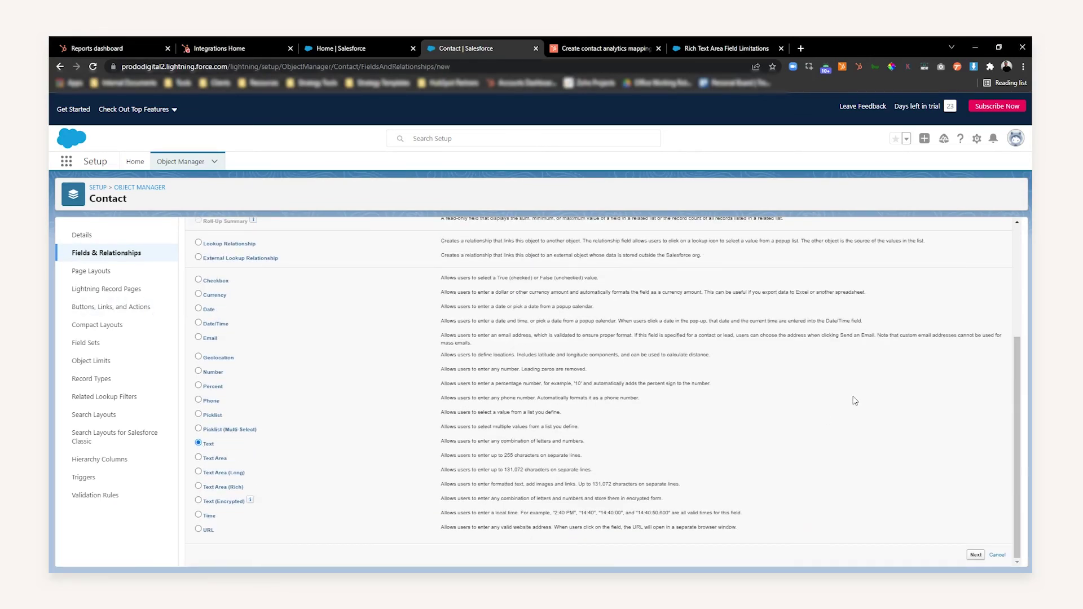
{"action": "left_click", "coordinate": [976, 555]}
Paste 'HubSpot Original Source Drill-Down 1' from the help article as the Contact Field Label.
{"action": "left_click", "coordinate": [358, 305]}
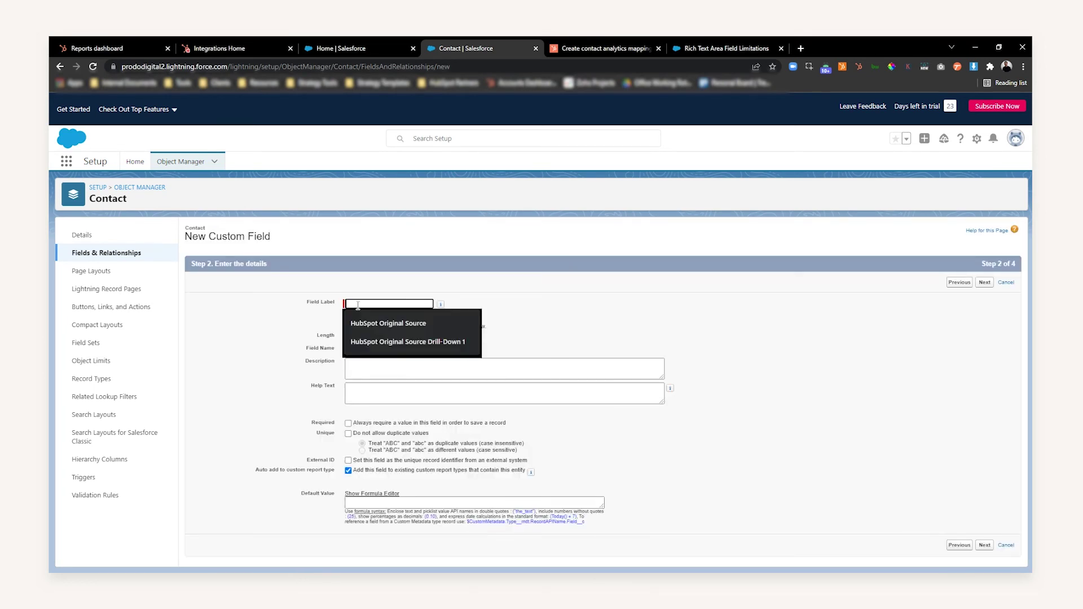
{"action": "left_click", "coordinate": [319, 306]}
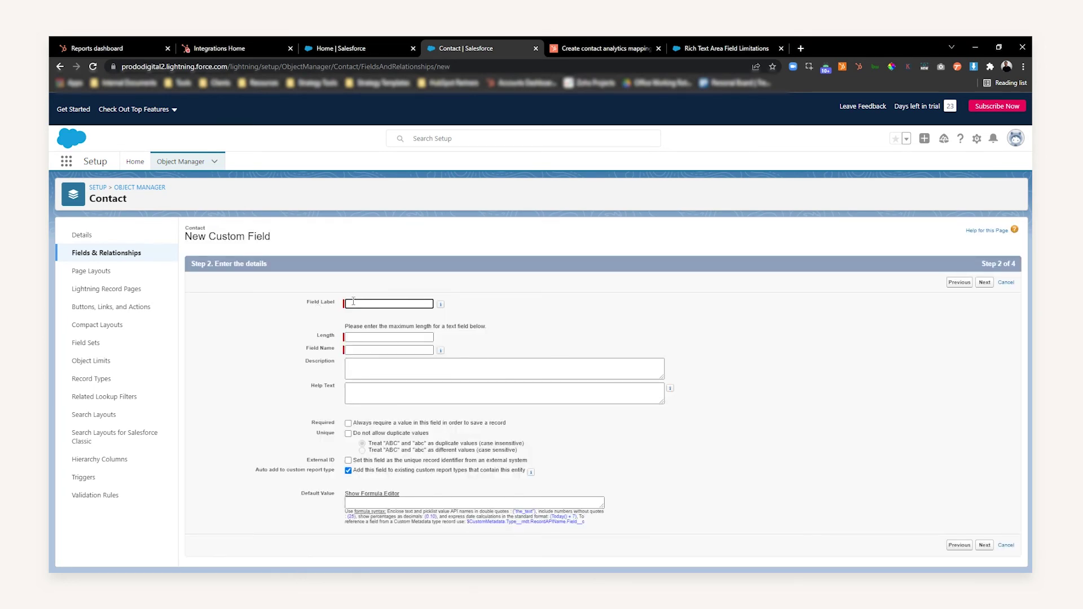
{"action": "left_click", "coordinate": [615, 53]}
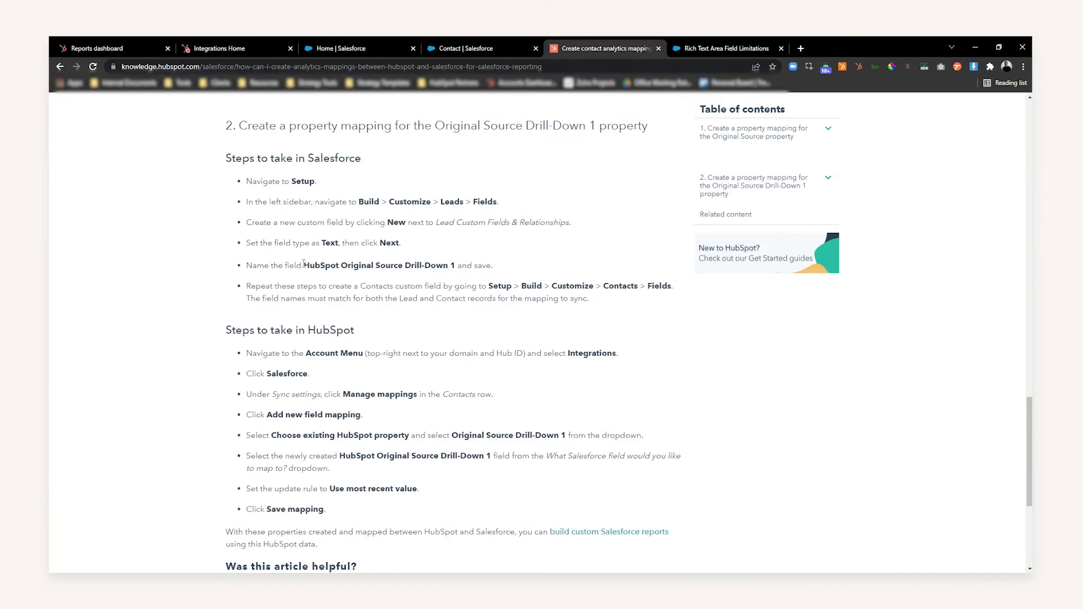
{"action": "left_click_drag", "start_coordinate": [303, 263], "coordinate": [457, 266]}
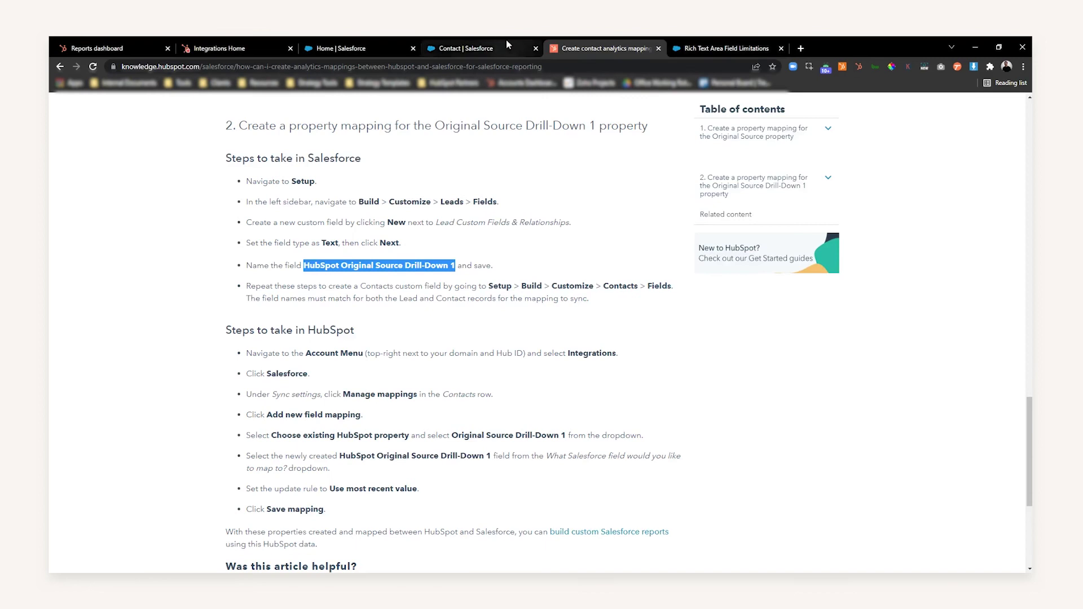
{"action": "left_click", "coordinate": [479, 48]}
{"action": "left_click", "coordinate": [381, 305]}
{"action": "key", "text": "ctrl+v"}
Set the Contact field's length to 255 and keep the default field-level security.
{"action": "left_click", "coordinate": [332, 322]}
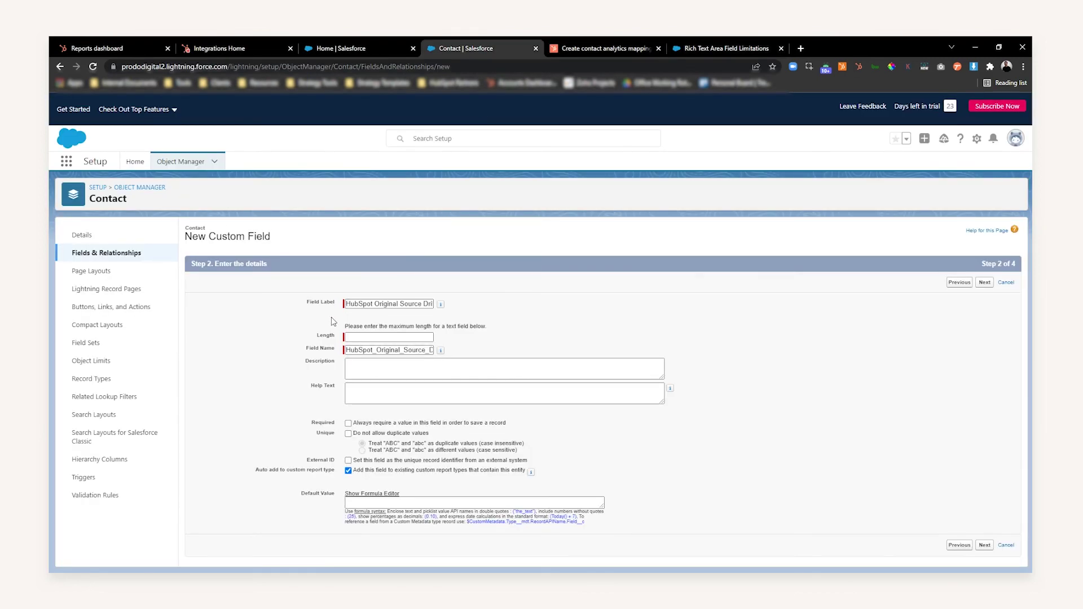
{"action": "left_click", "coordinate": [349, 337]}
{"action": "left_click", "coordinate": [361, 357]}
{"action": "left_click", "coordinate": [985, 282]}
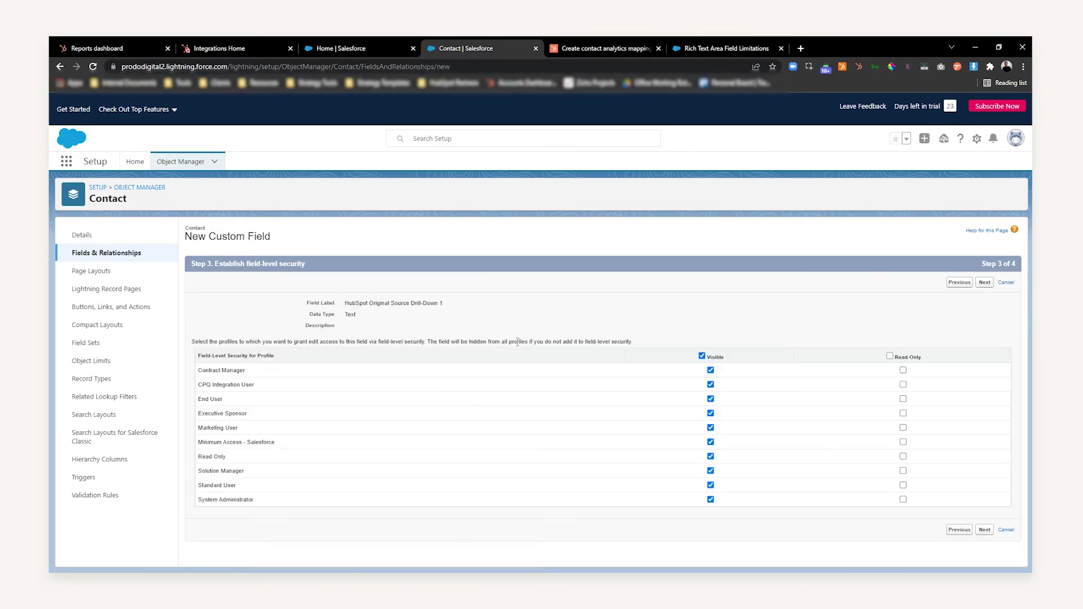
{"action": "left_click", "coordinate": [985, 285]}
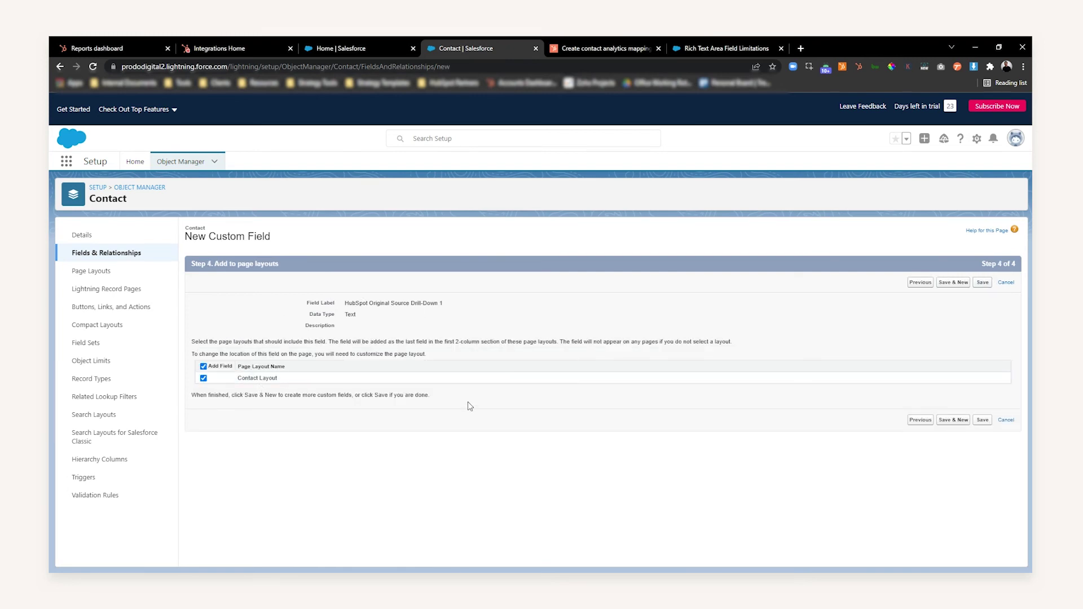
Review the page layout step and save the Drill-Down 1 Contact field.
{"action": "left_click_drag", "start_coordinate": [346, 303], "coordinate": [462, 307]}
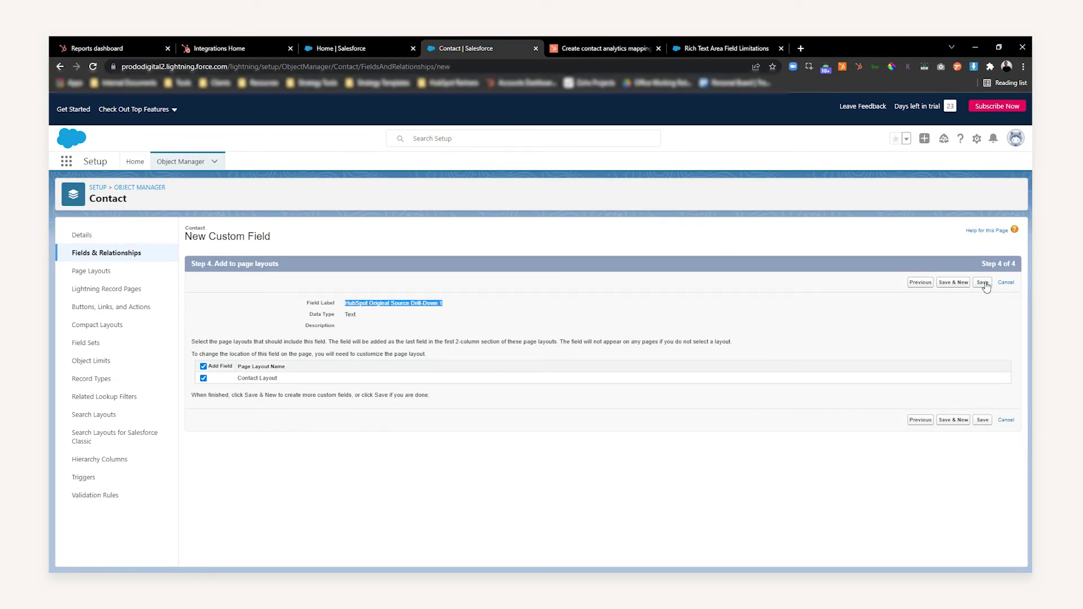
{"action": "left_click", "coordinate": [400, 322]}
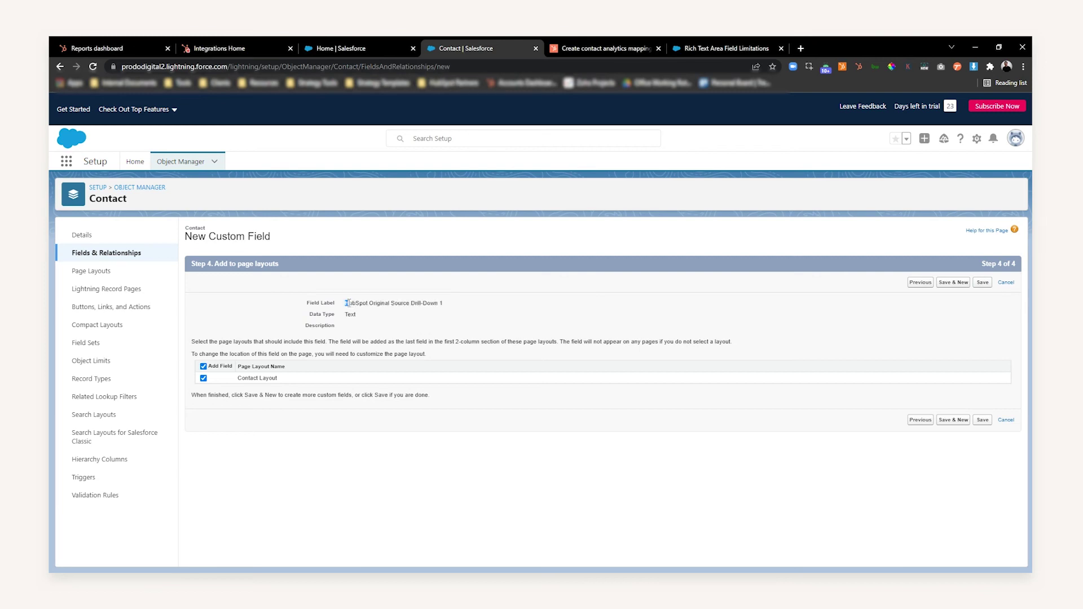
{"action": "left_click_drag", "start_coordinate": [347, 303], "coordinate": [458, 306]}
{"action": "left_click", "coordinate": [458, 306]}
{"action": "left_click_drag", "start_coordinate": [347, 301], "coordinate": [411, 313]}
{"action": "left_click", "coordinate": [411, 313]}
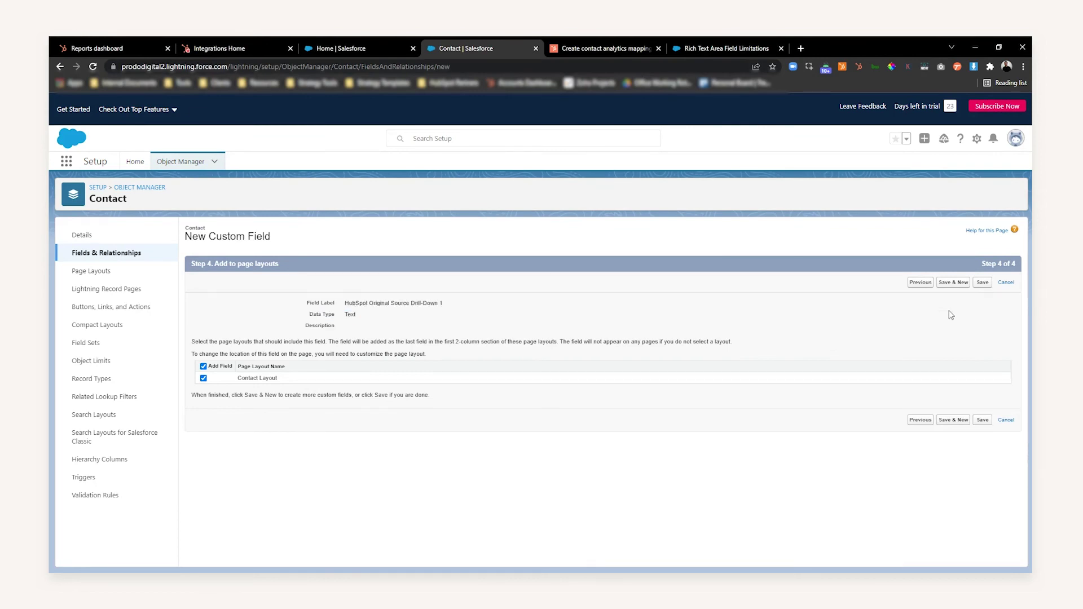
{"action": "left_click", "coordinate": [982, 287]}
Filter Contact fields by 'o' to confirm both fields, then return to HubSpot's contact mappings.
{"action": "left_click", "coordinate": [720, 231]}
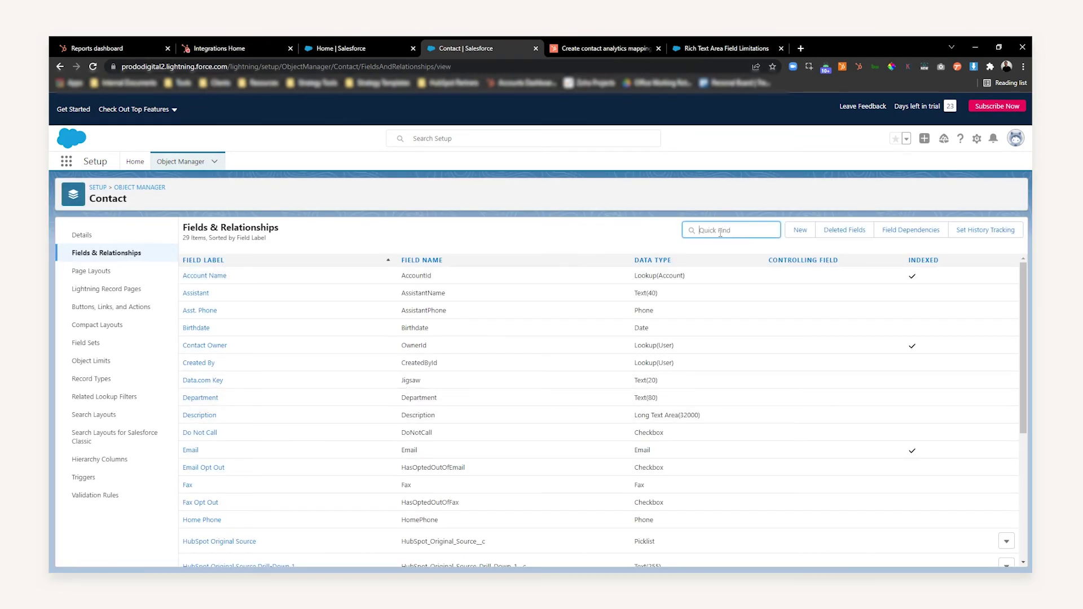
{"action": "type", "text": "original"}
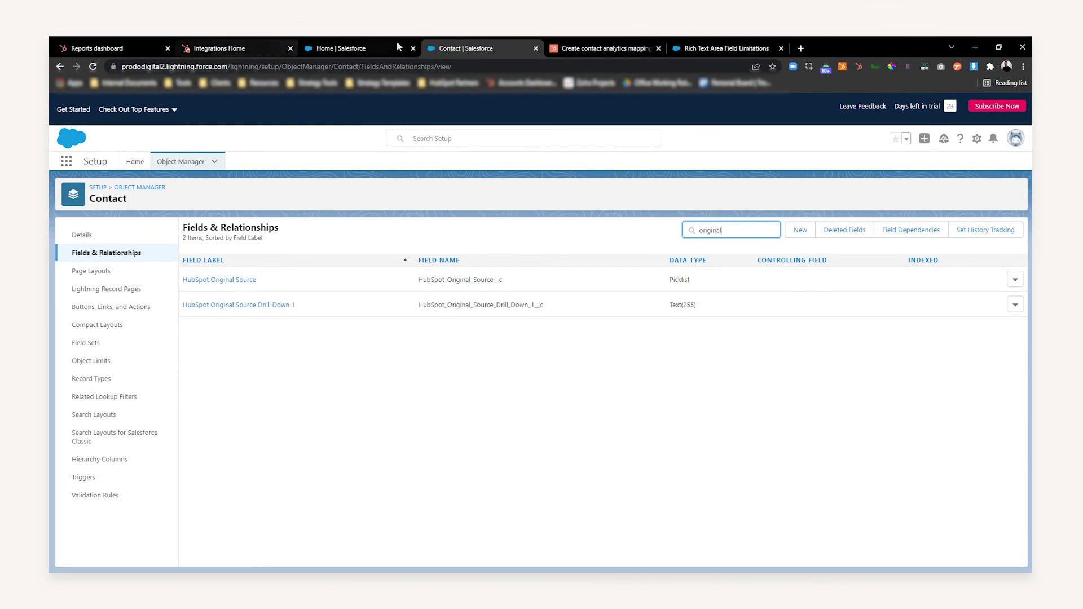
{"action": "left_click", "coordinate": [264, 44]}
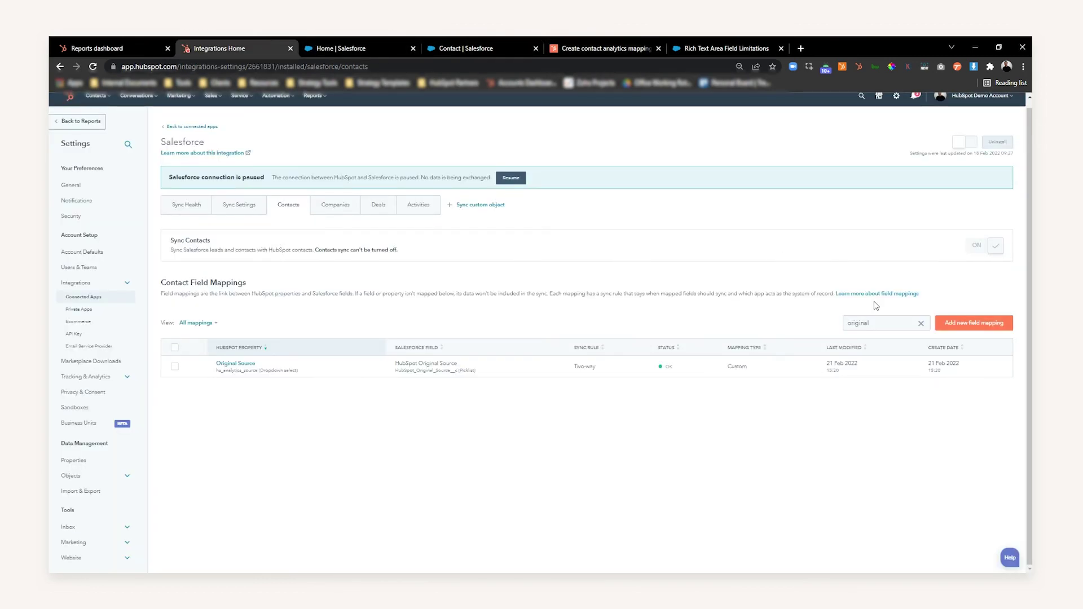
Clear the filter and try a new mapping, then reload so the Salesforce drill-down field appears.
{"action": "left_click", "coordinate": [921, 323]}
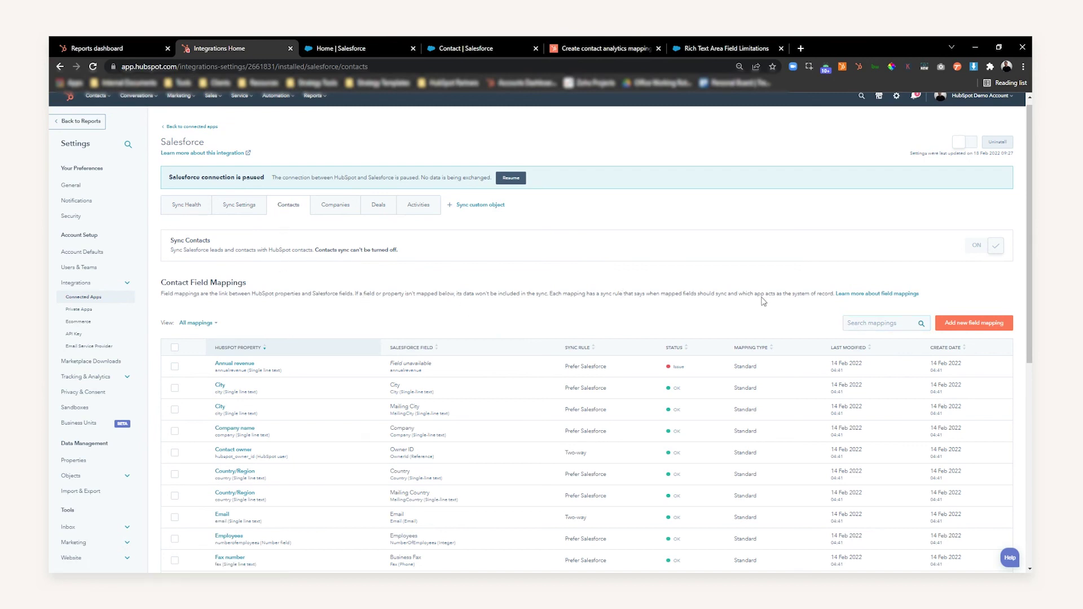
{"action": "scroll", "coordinate": [838, 300], "scroll_direction": "down", "scroll_amount": 1}
{"action": "scroll", "coordinate": [838, 300], "scroll_direction": "down", "scroll_amount": 3}
{"action": "left_click", "coordinate": [984, 220]}
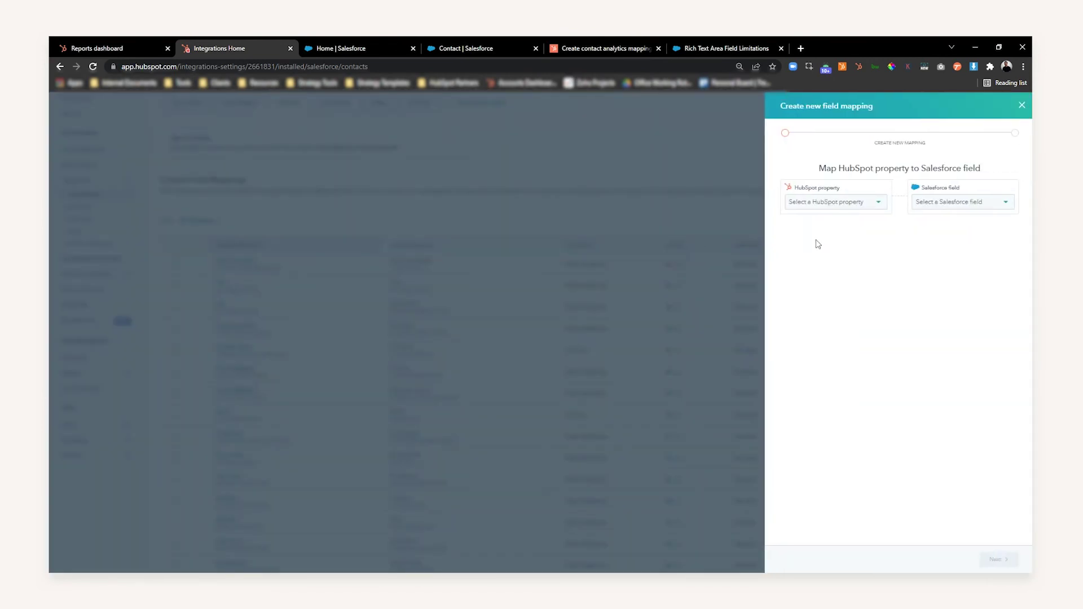
{"action": "left_click", "coordinate": [830, 203]}
{"action": "type", "text": "origin"}
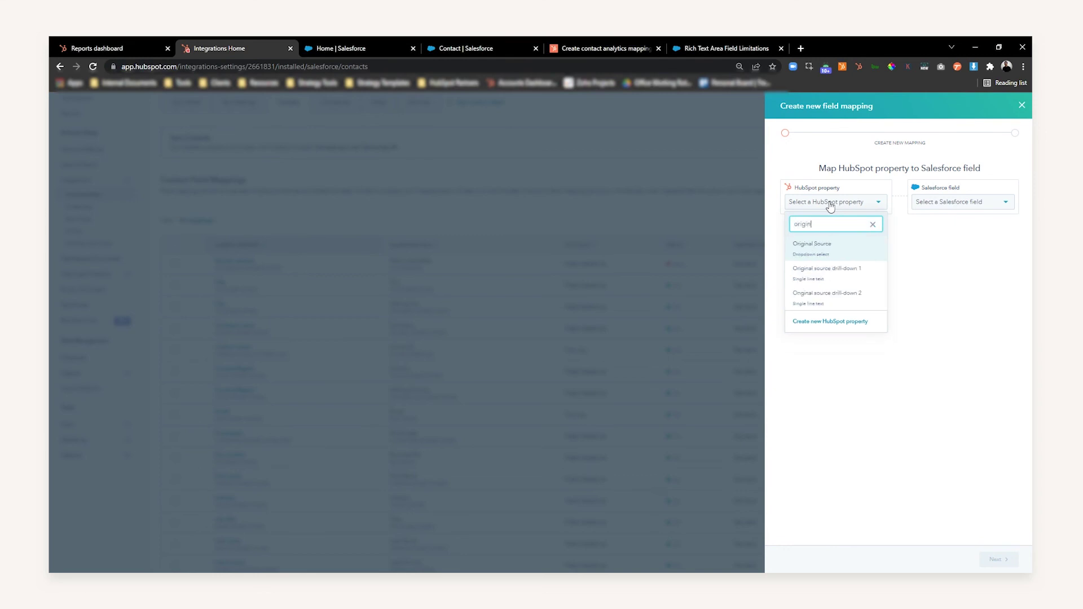
{"action": "type", "text": "a"}
{"action": "left_click", "coordinate": [851, 269]}
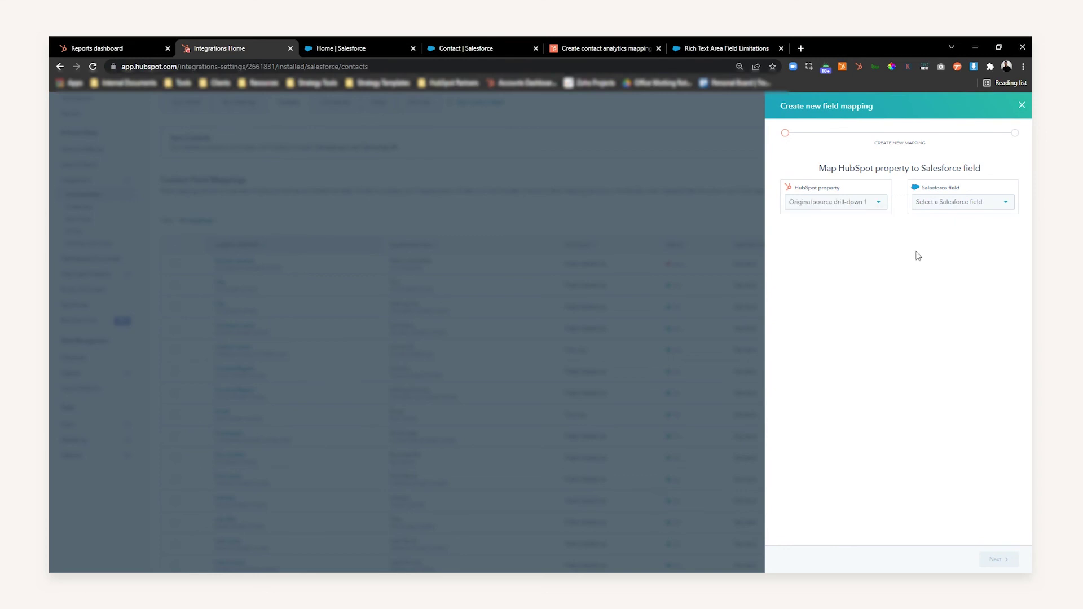
{"action": "left_click", "coordinate": [964, 202]}
{"action": "type", "text": "orig"}
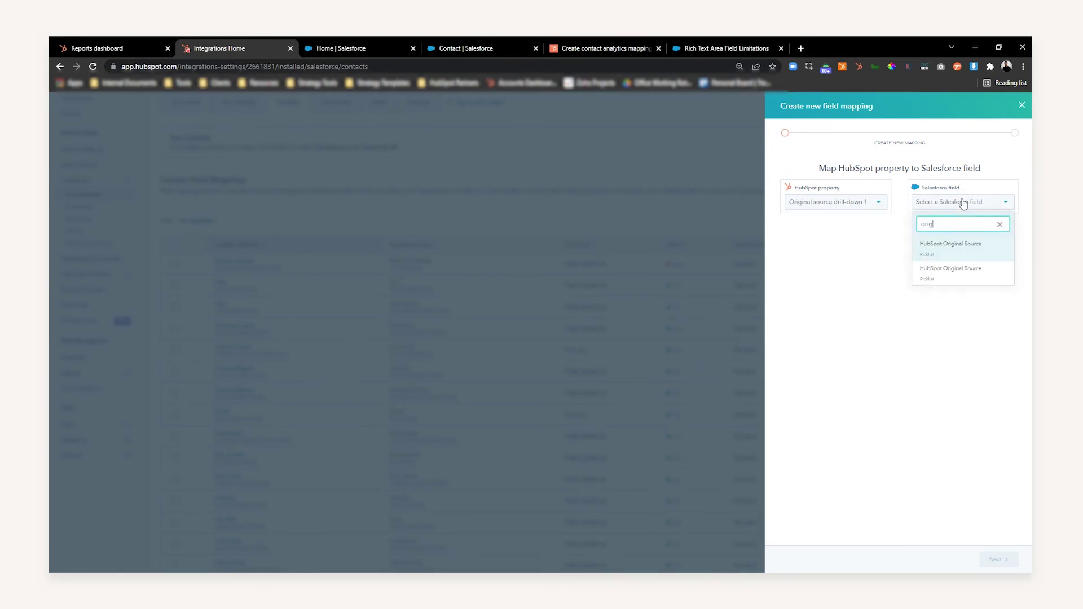
{"action": "key", "text": "BackSpace"}
{"action": "key", "text": "BackSpace"}
{"action": "key", "text": "BackSpace"}
{"action": "key", "text": "BackSpace"}
{"action": "type", "text": "drill"}
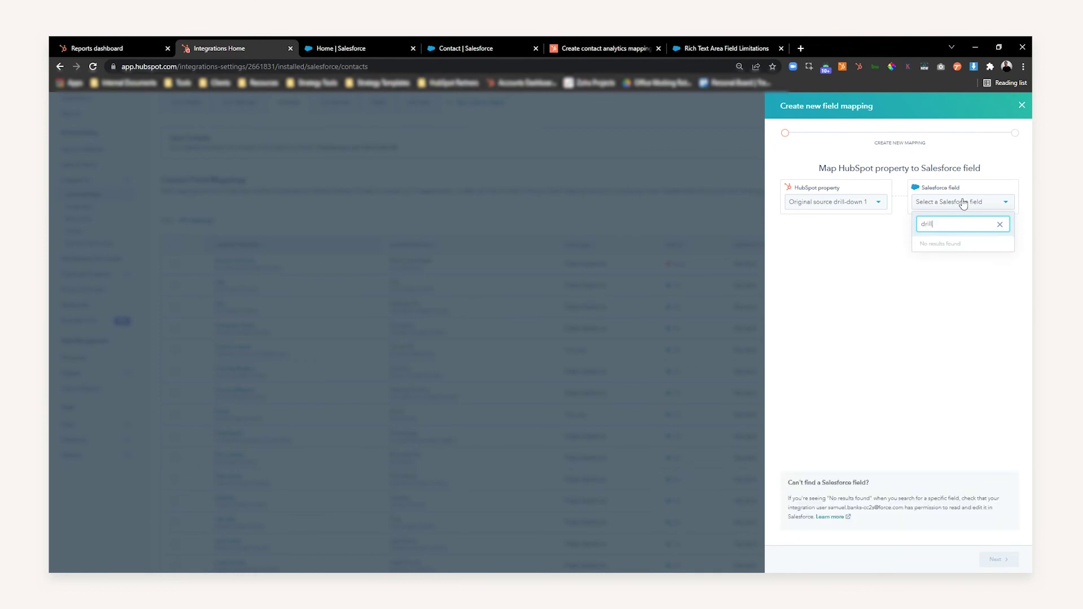
{"action": "key", "text": "BackSpace"}
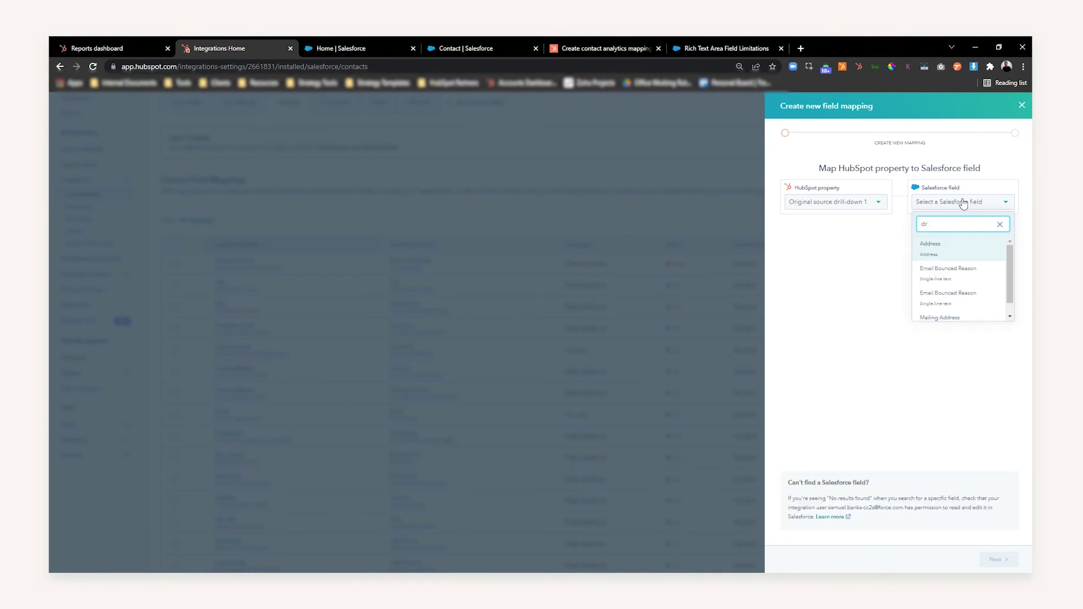
{"action": "left_click", "coordinate": [1022, 105]}
{"action": "left_click", "coordinate": [90, 68]}
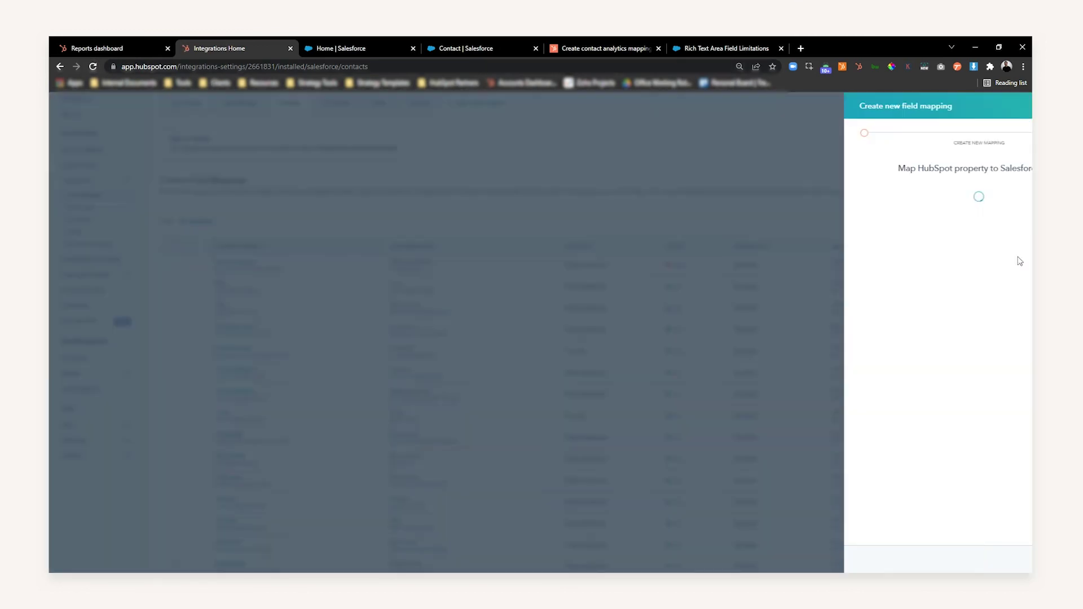
Map Original source drill-down 1 to the Salesforce drill-down field with Two-way sync and save.
{"action": "left_click", "coordinate": [974, 221]}
{"action": "left_click", "coordinate": [837, 208]}
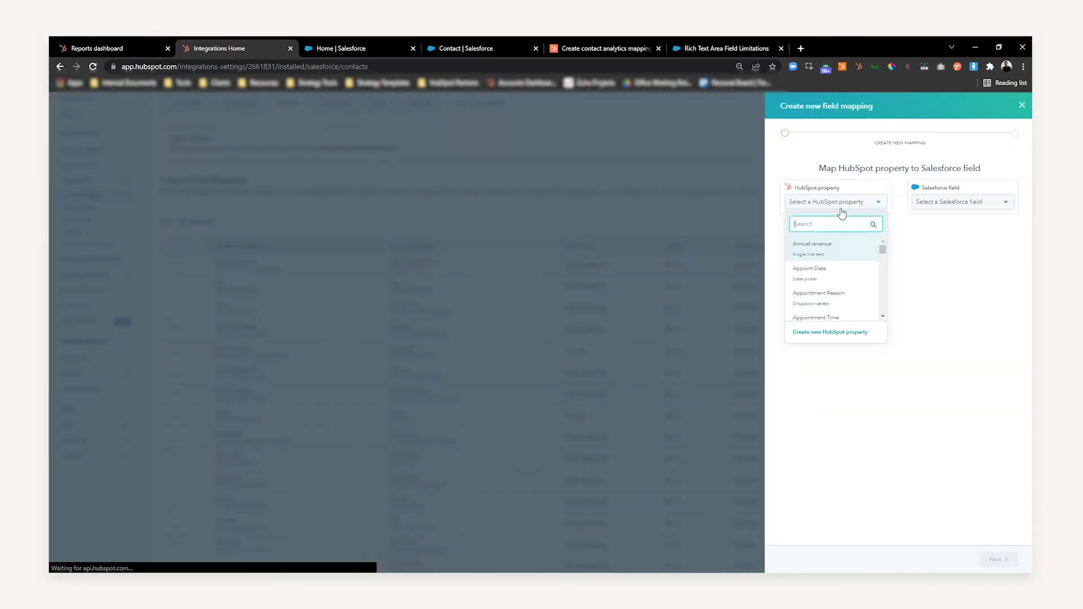
{"action": "type", "text": "drill"}
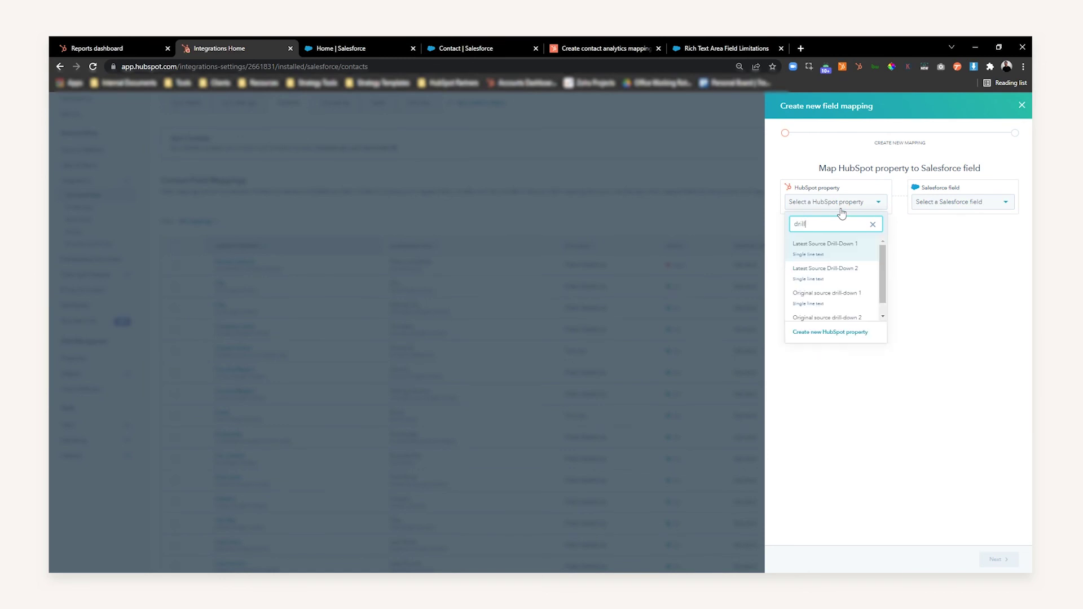
{"action": "left_click", "coordinate": [837, 300]}
{"action": "left_click", "coordinate": [969, 209]}
{"action": "type", "text": "drill"}
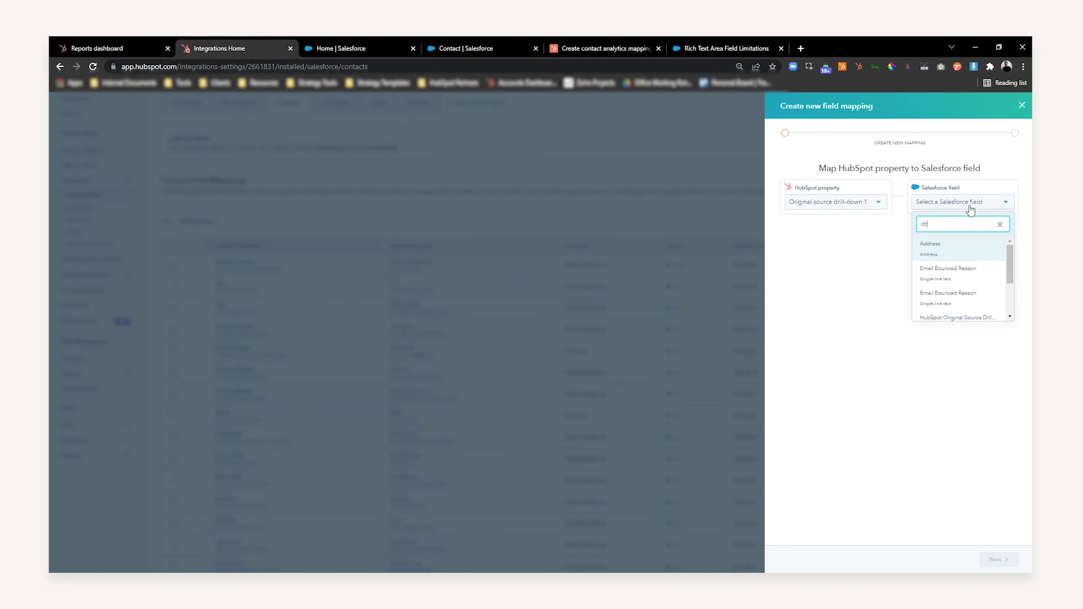
{"action": "left_click", "coordinate": [947, 250]}
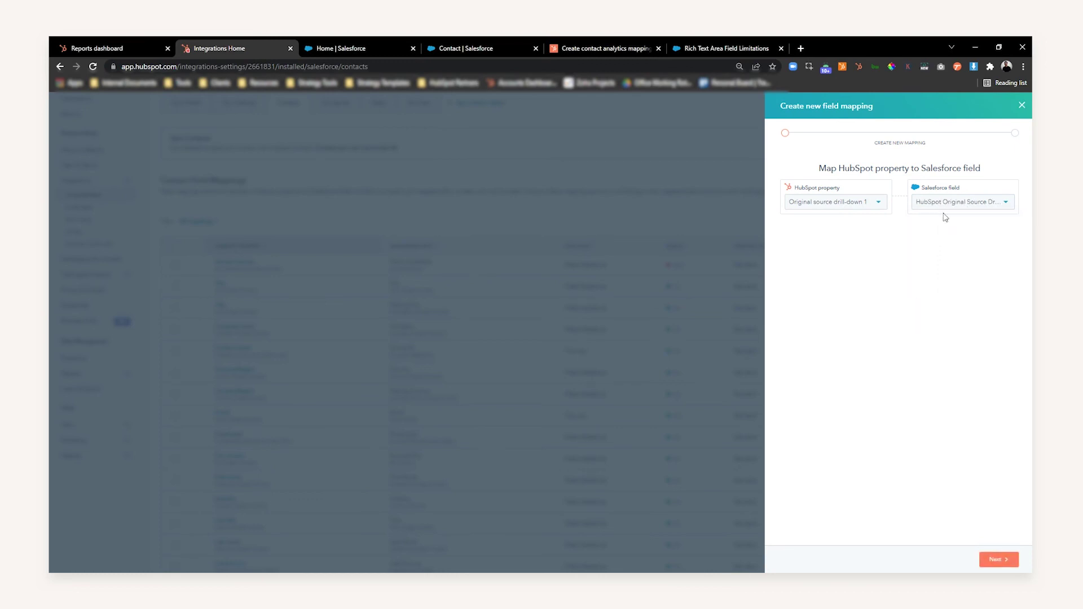
{"action": "left_click", "coordinate": [999, 561]}
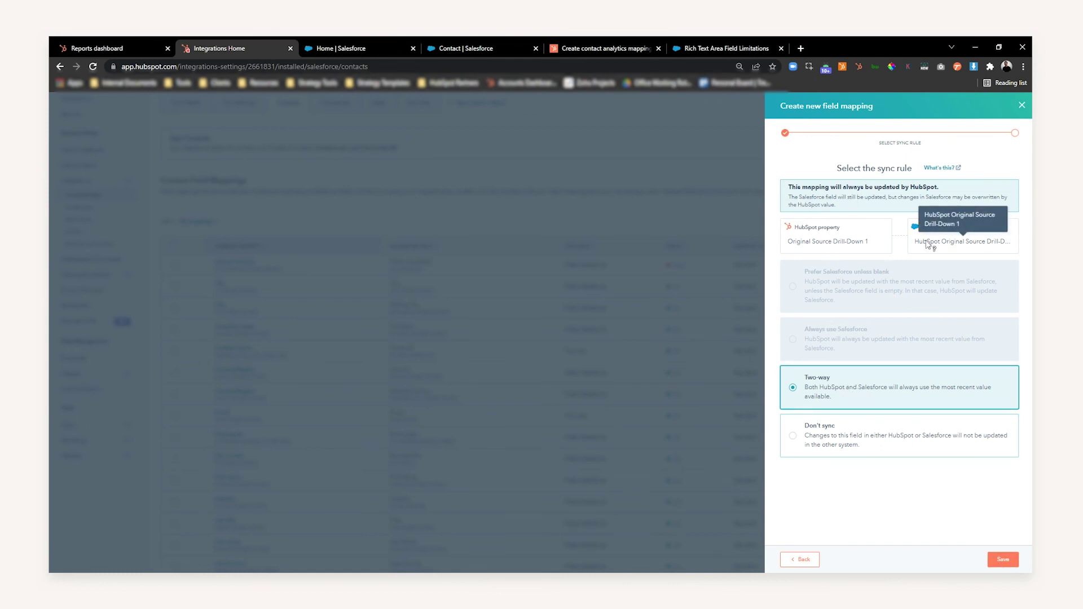
{"action": "left_click", "coordinate": [1011, 564]}
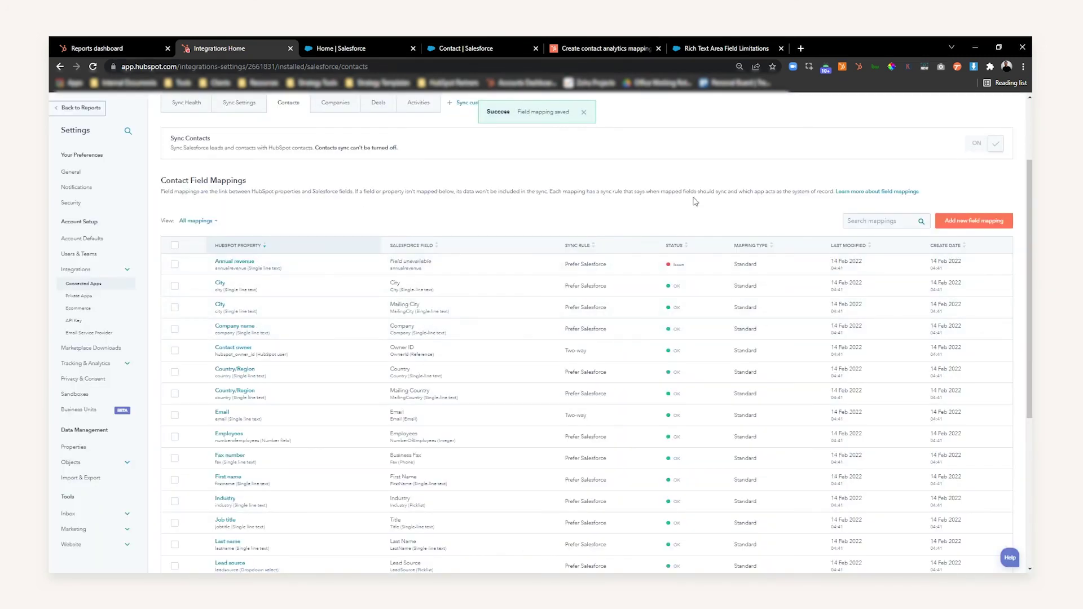
Search the contact mappings for 'original' to list both Two-way Original Source mappings.
{"action": "left_click", "coordinate": [853, 221]}
{"action": "type", "text": "original"}
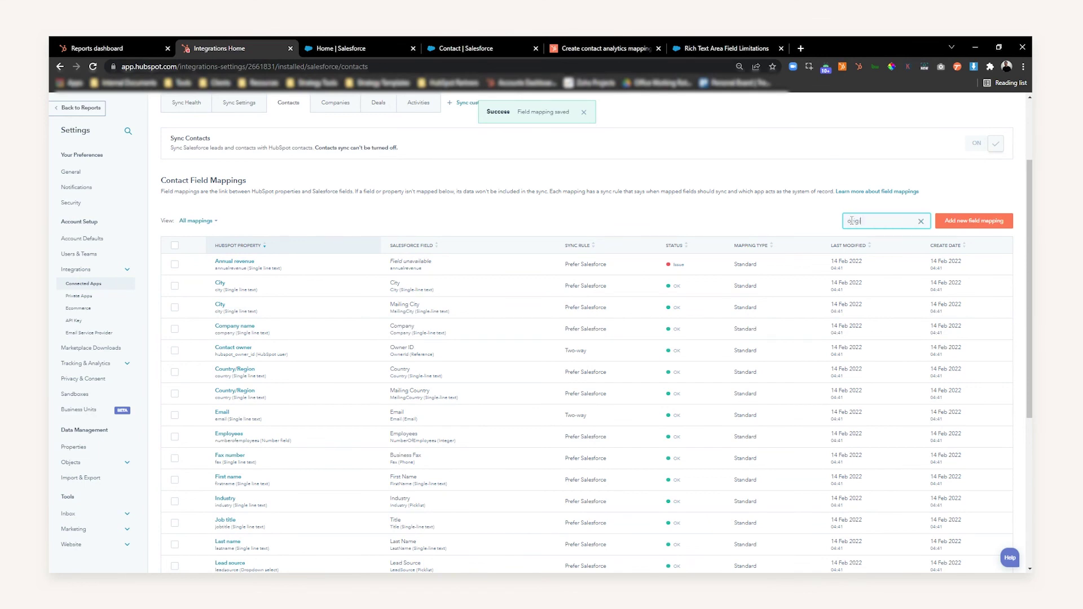